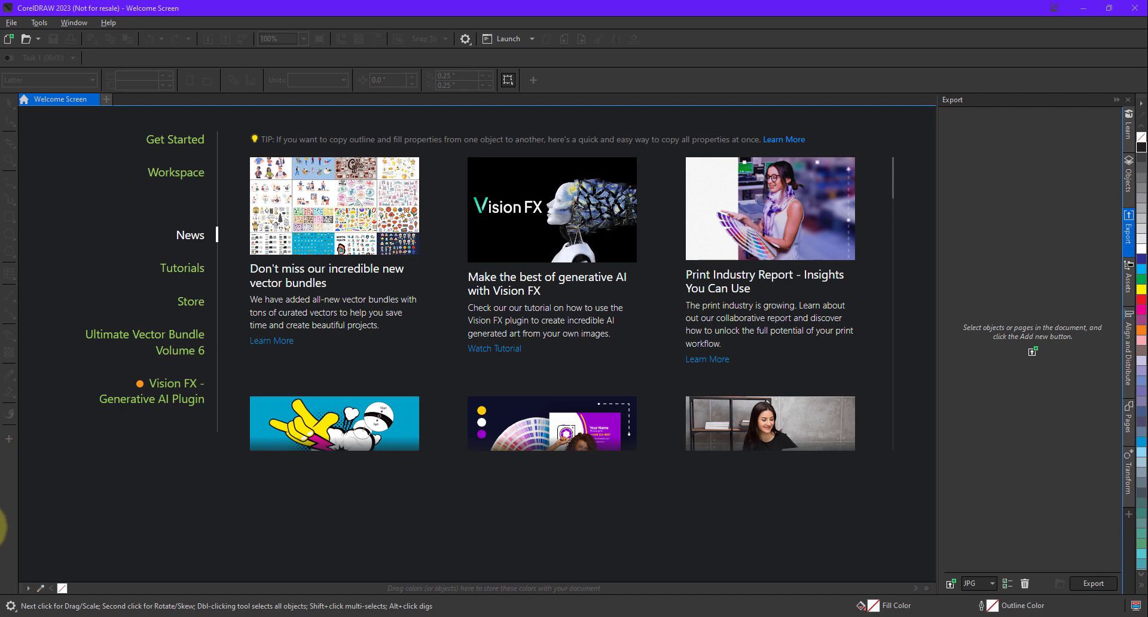
- Open ecomm.pdf from the desktop and snap the browser to the left half of the screen
click(1084, 8)
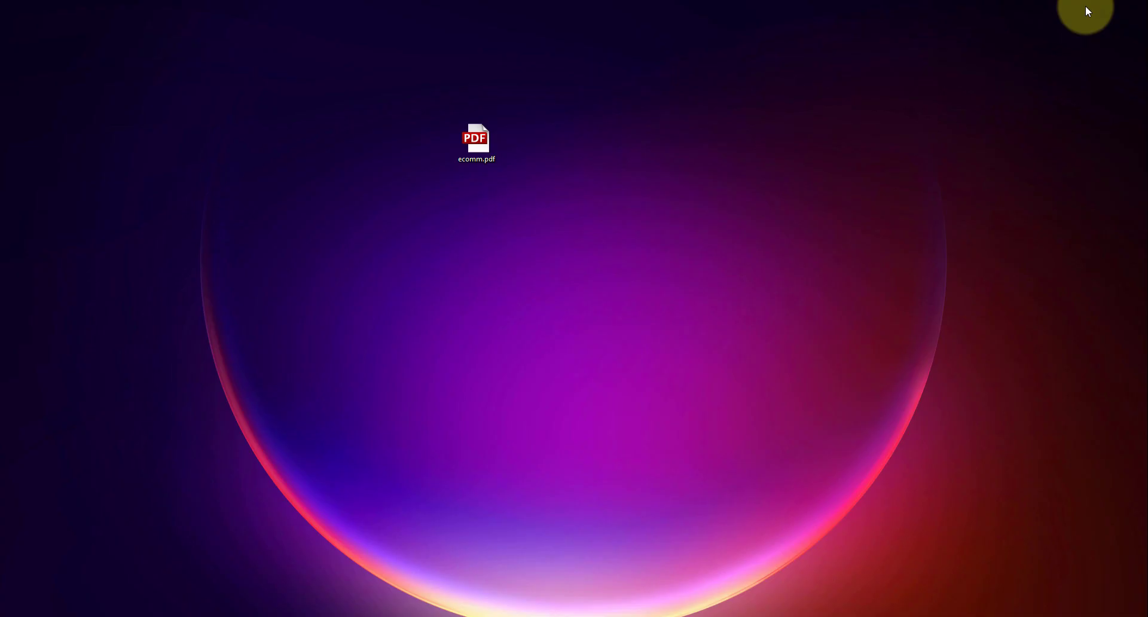
click(478, 159)
double_click(477, 157)
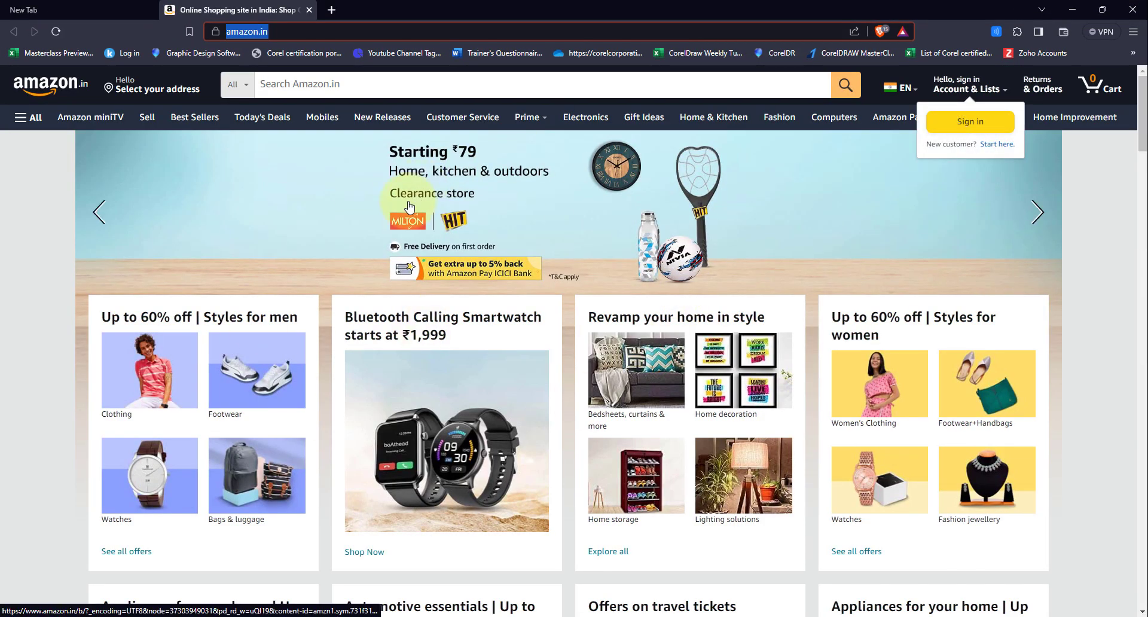
click(153, 10)
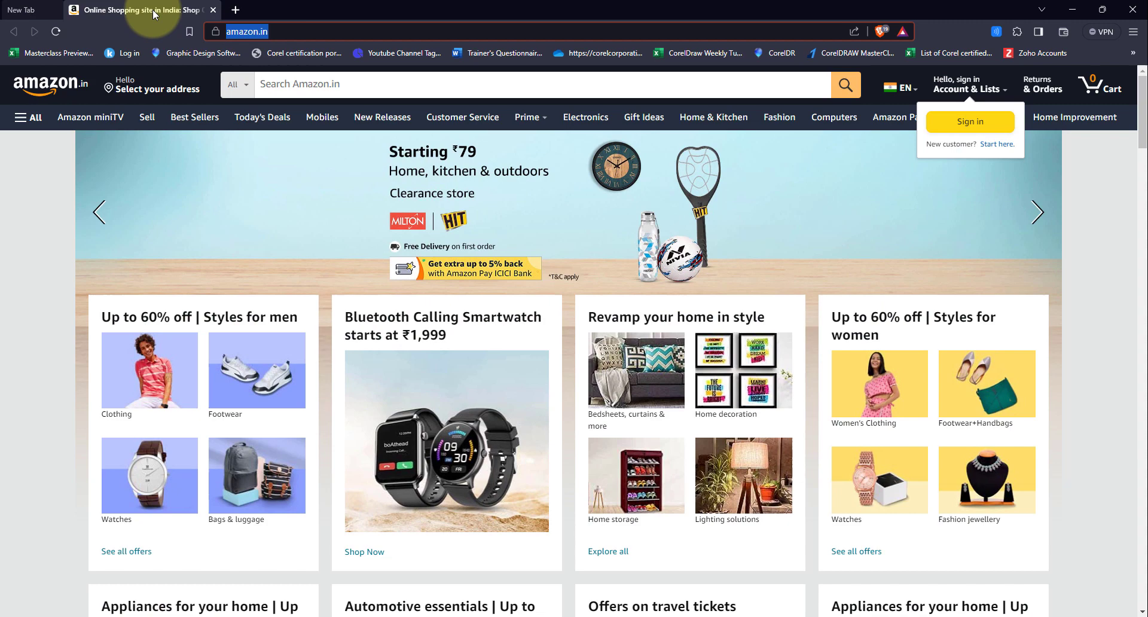
key(super+Left)
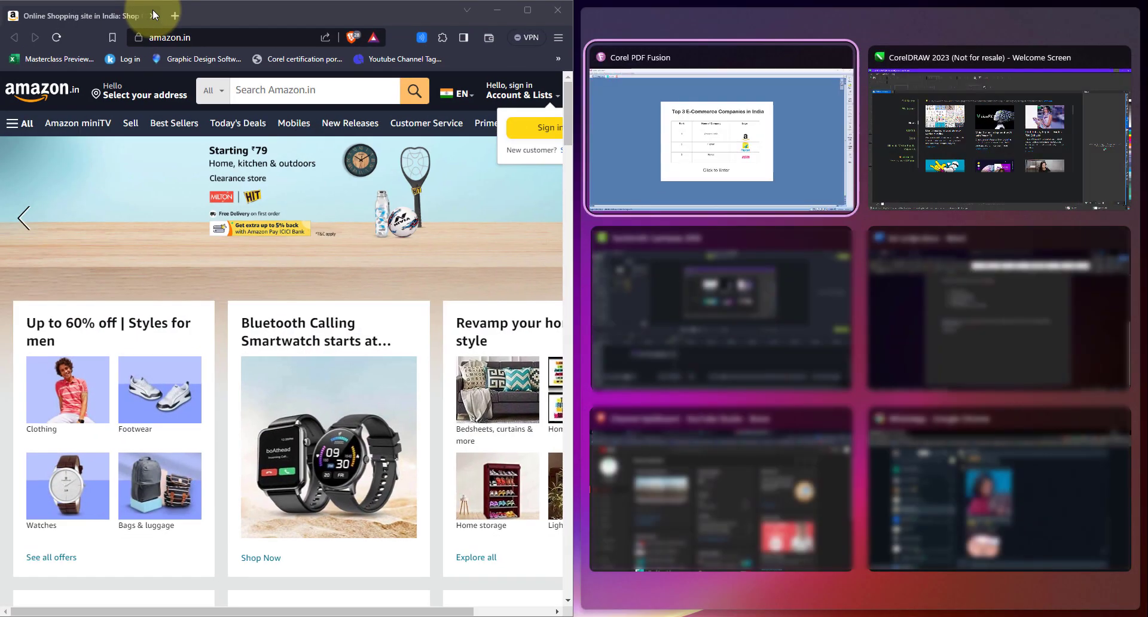
- Place PDF Fusion on the right half and test the Flipkart, Nykaa and Click to Enter links
click(647, 118)
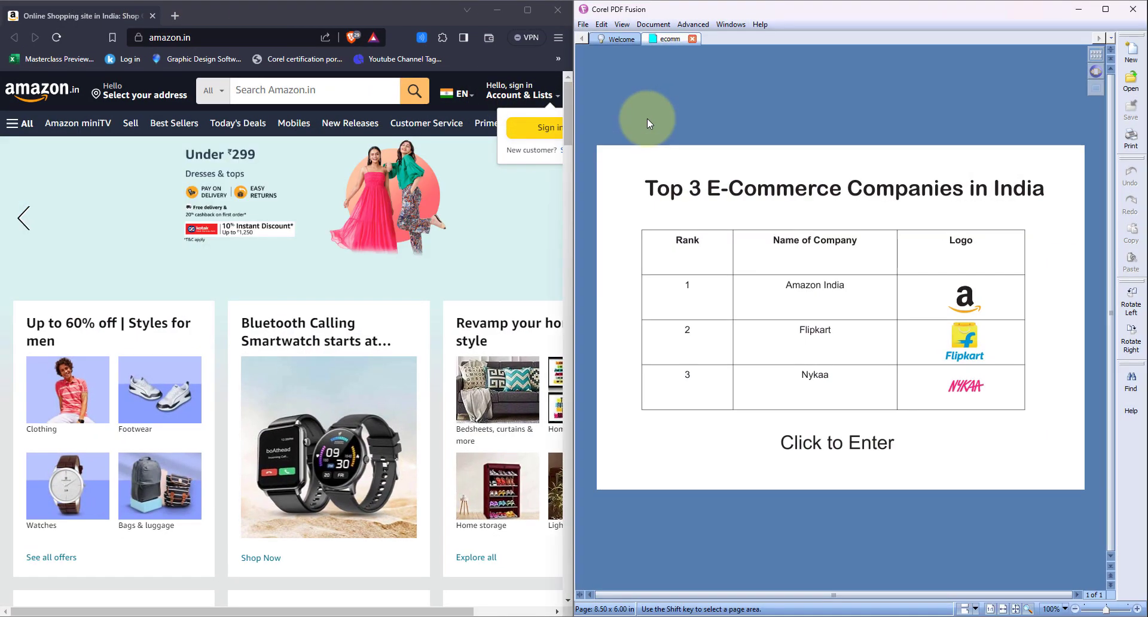
click(963, 335)
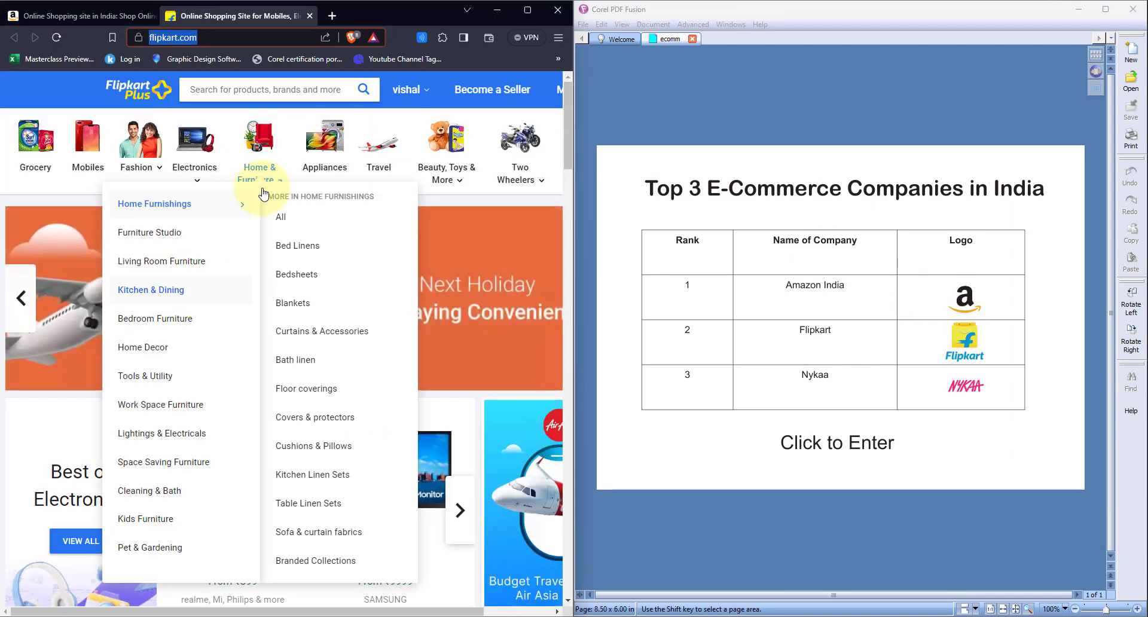
click(963, 385)
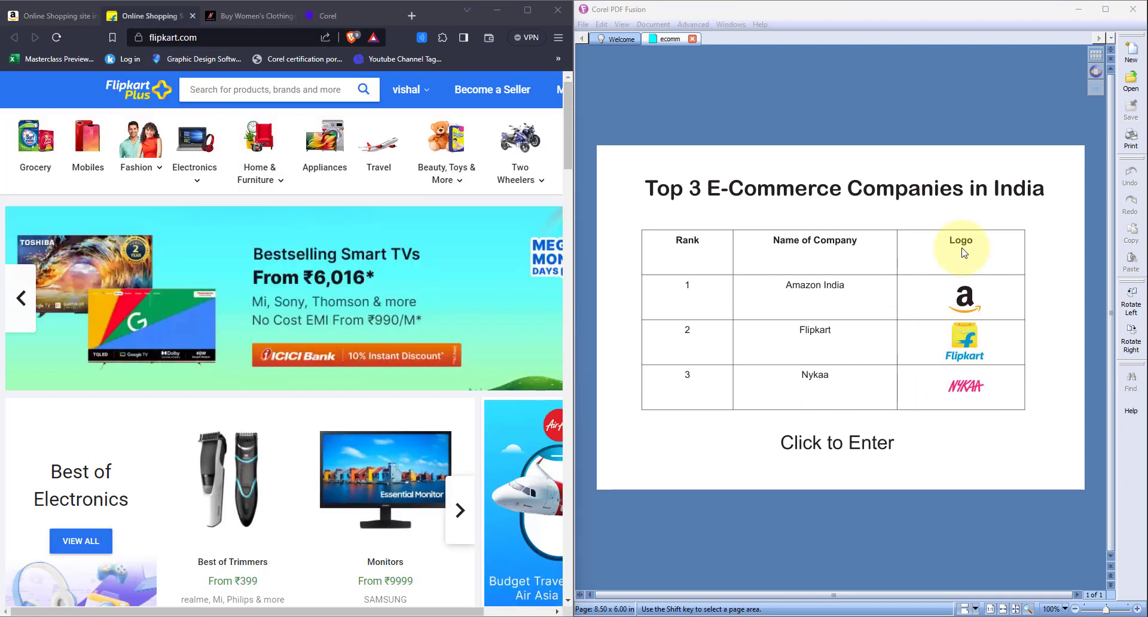
click(1105, 9)
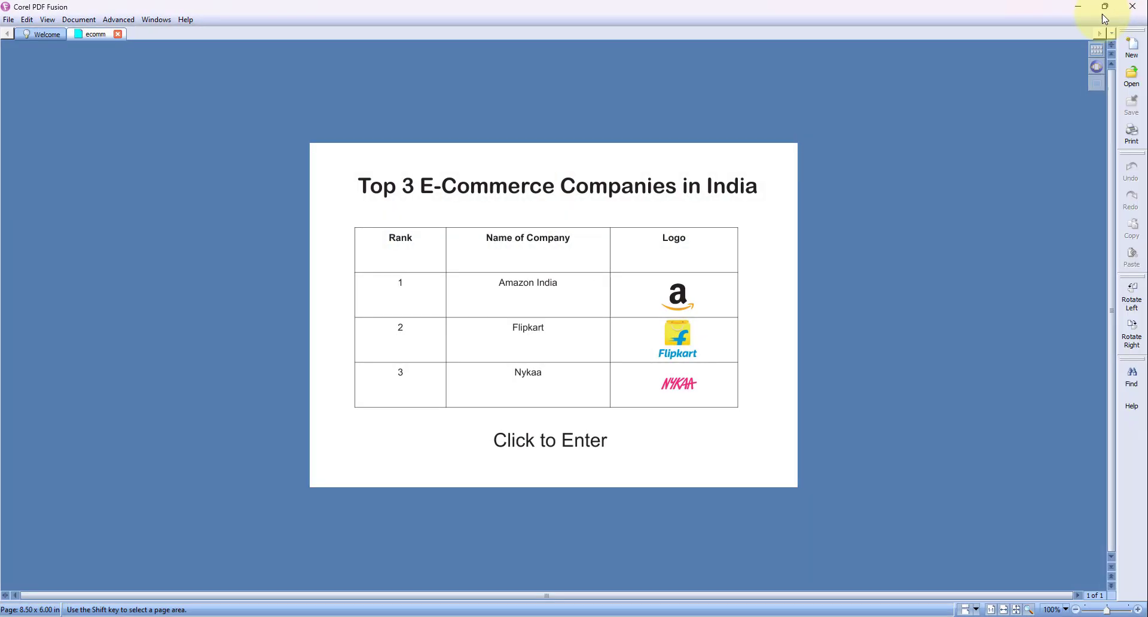
click(528, 448)
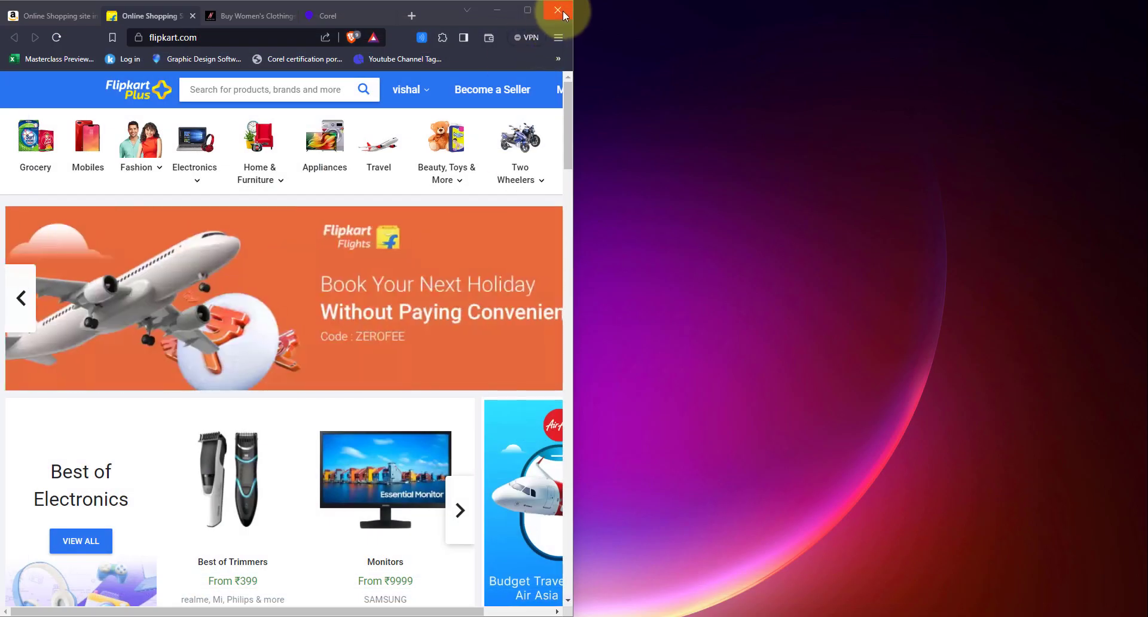
- Close all browser tabs and open ecom firm.cdr from CorelDRAW's recent documents
click(558, 10)
click(307, 161)
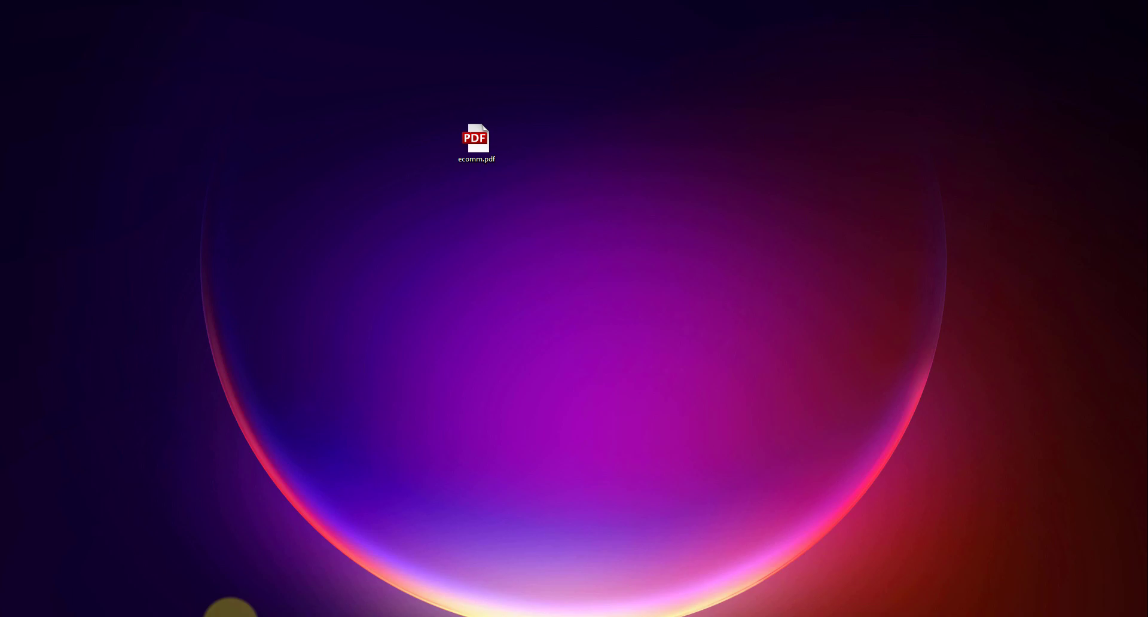
click(169, 614)
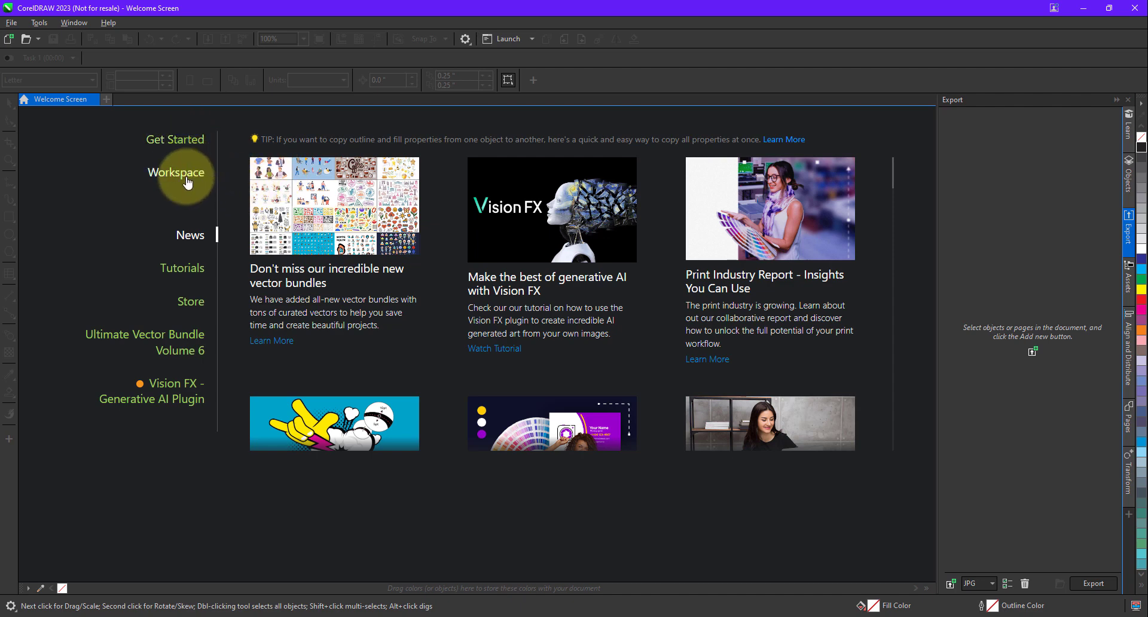
click(190, 143)
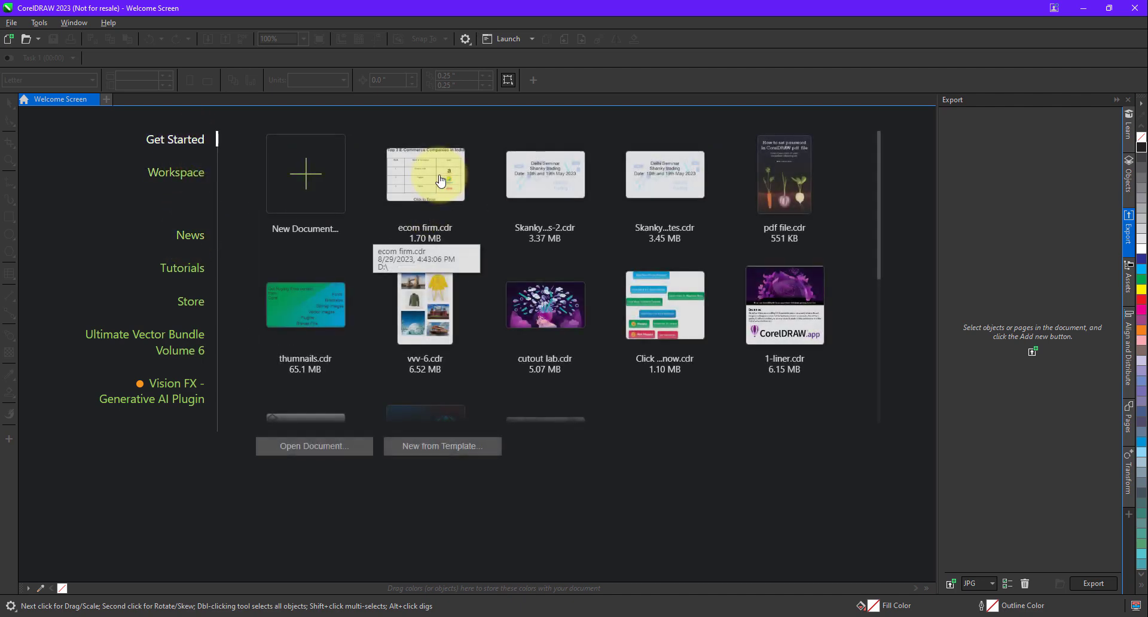
click(441, 179)
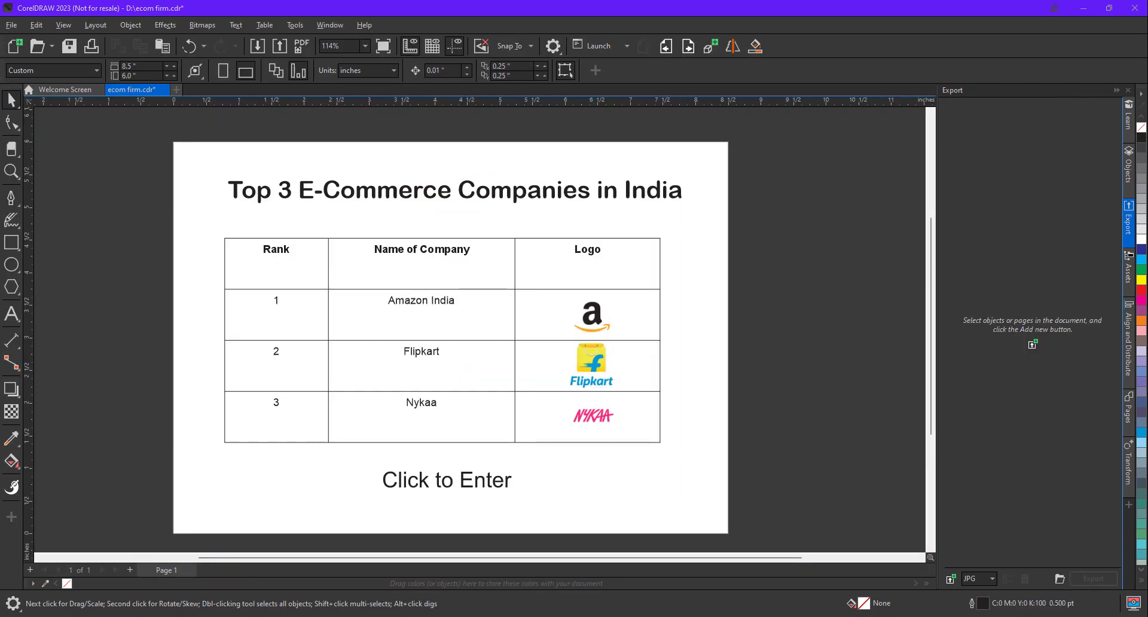
- Select the Amazon and Flipkart logos, then bring up the toolbars list
click(591, 315)
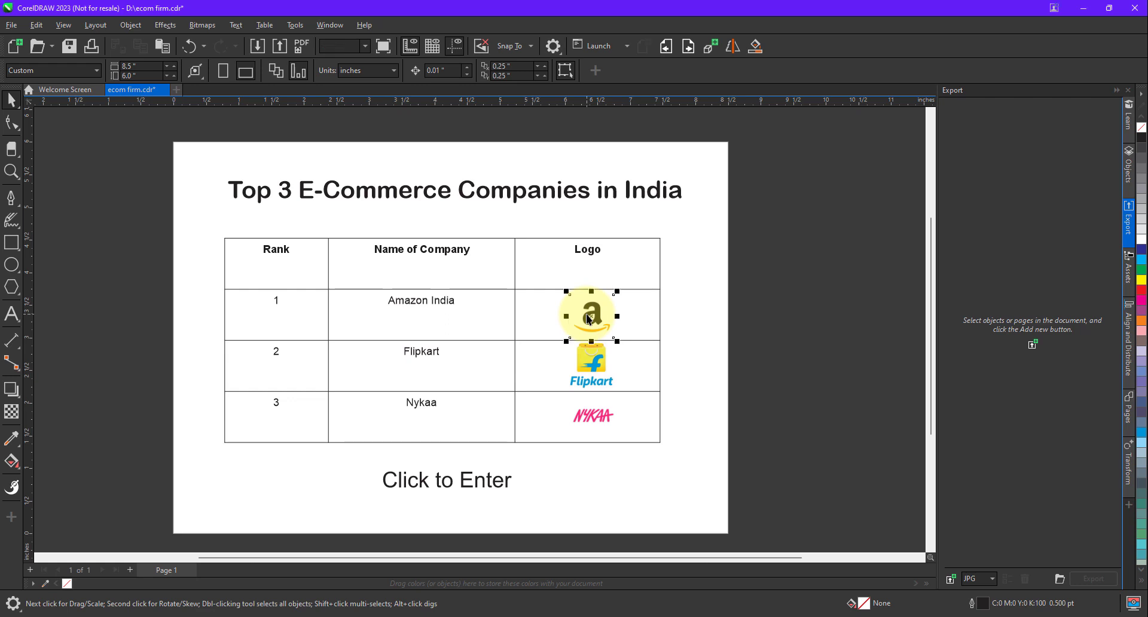
click(600, 360)
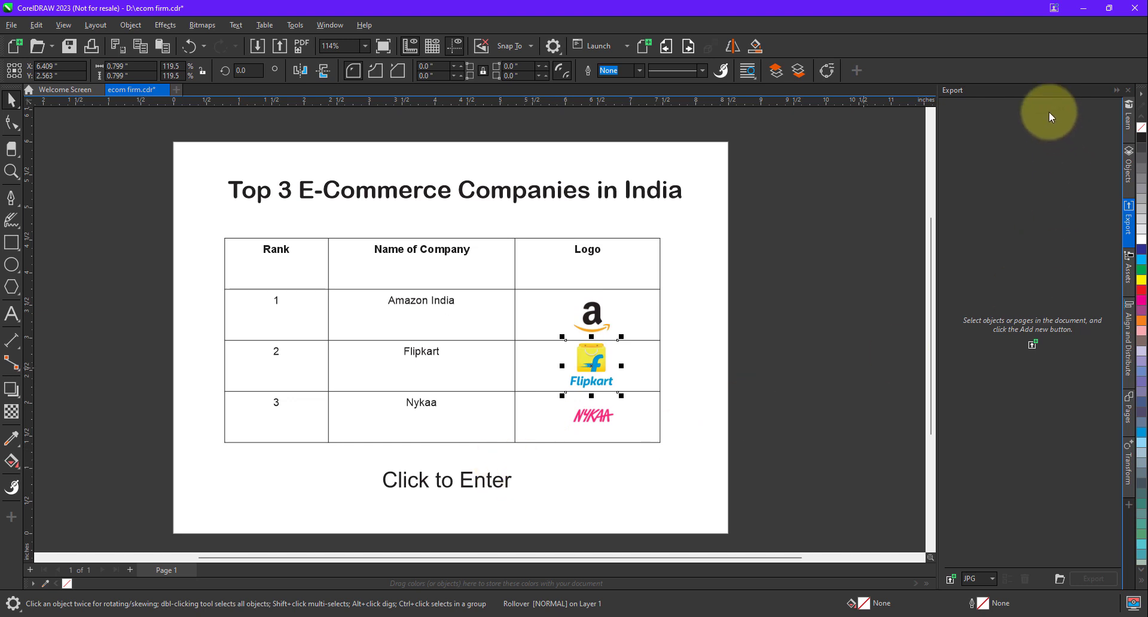
right_click(954, 72)
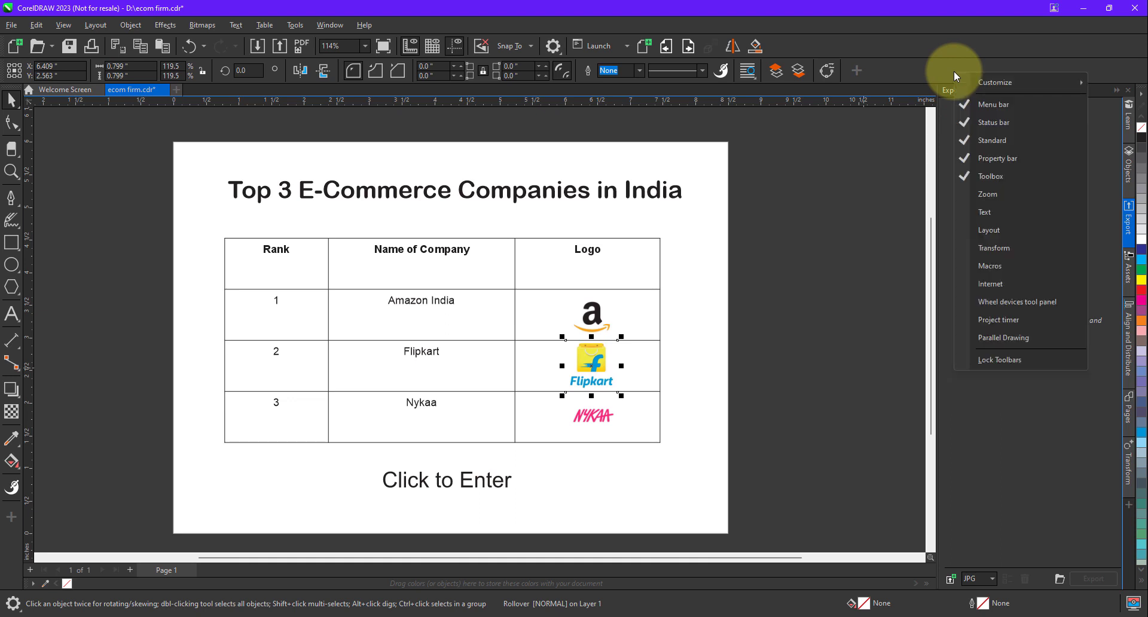
- Show the Internet toolbar and review the Nykaa, Amazon and Click to Enter link addresses
click(1025, 289)
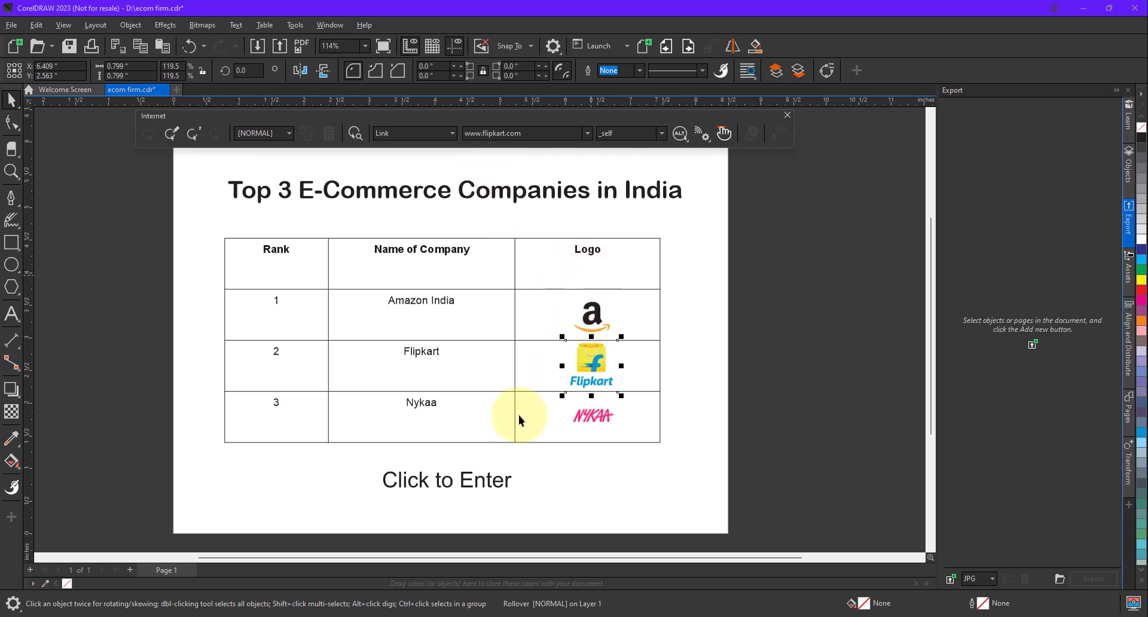
click(596, 421)
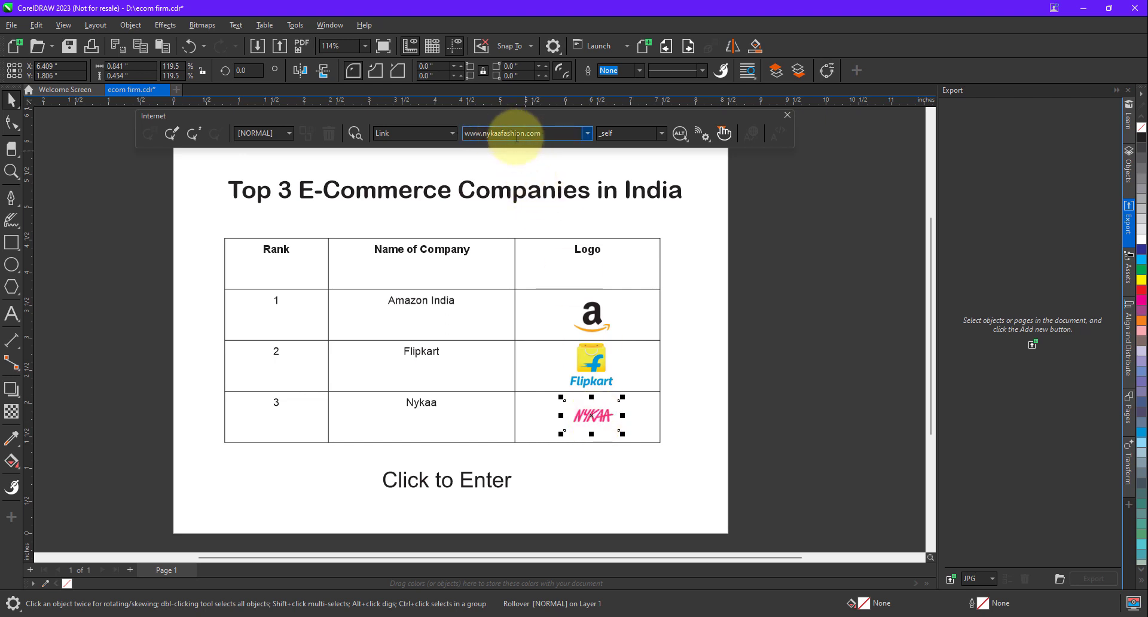
click(548, 132)
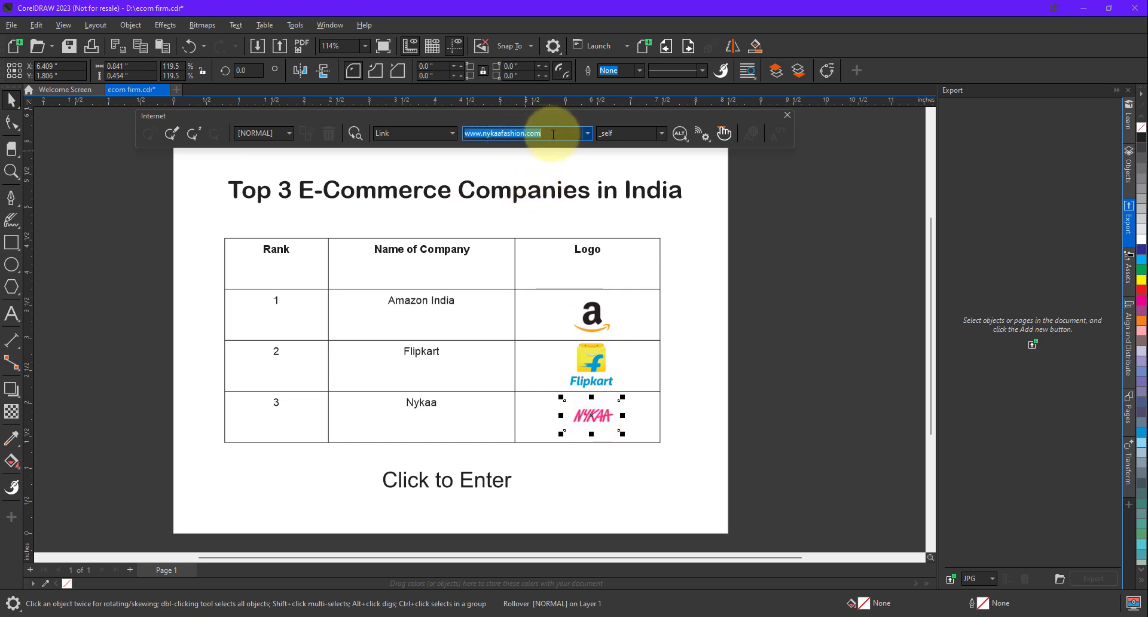
click(592, 314)
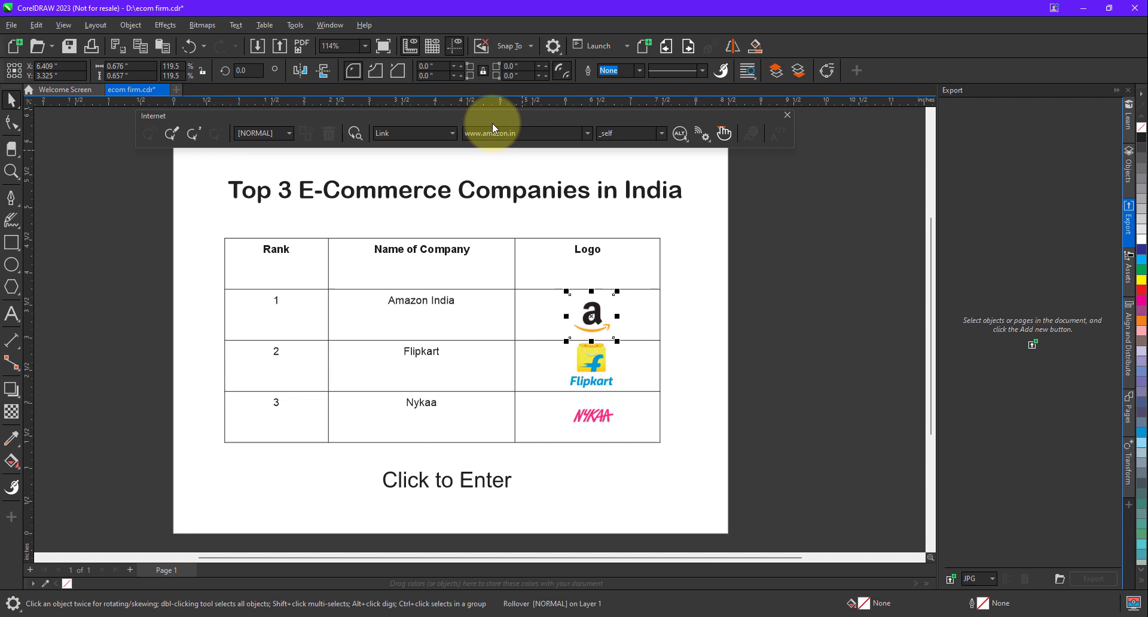
click(464, 485)
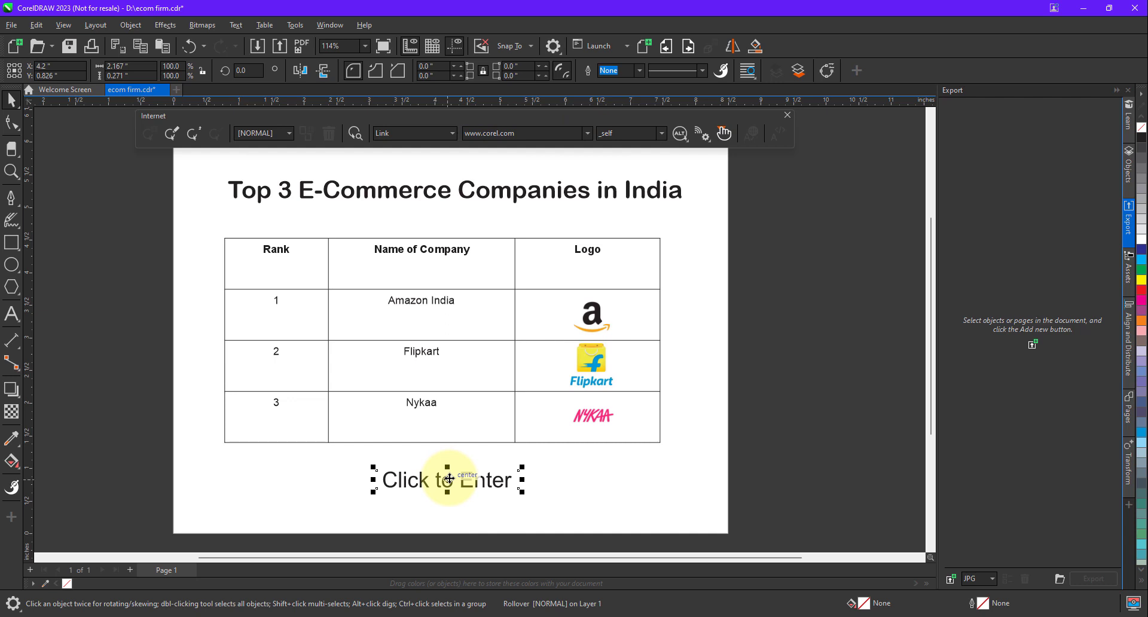
- Add a blank second page in landscape orientation
click(130, 570)
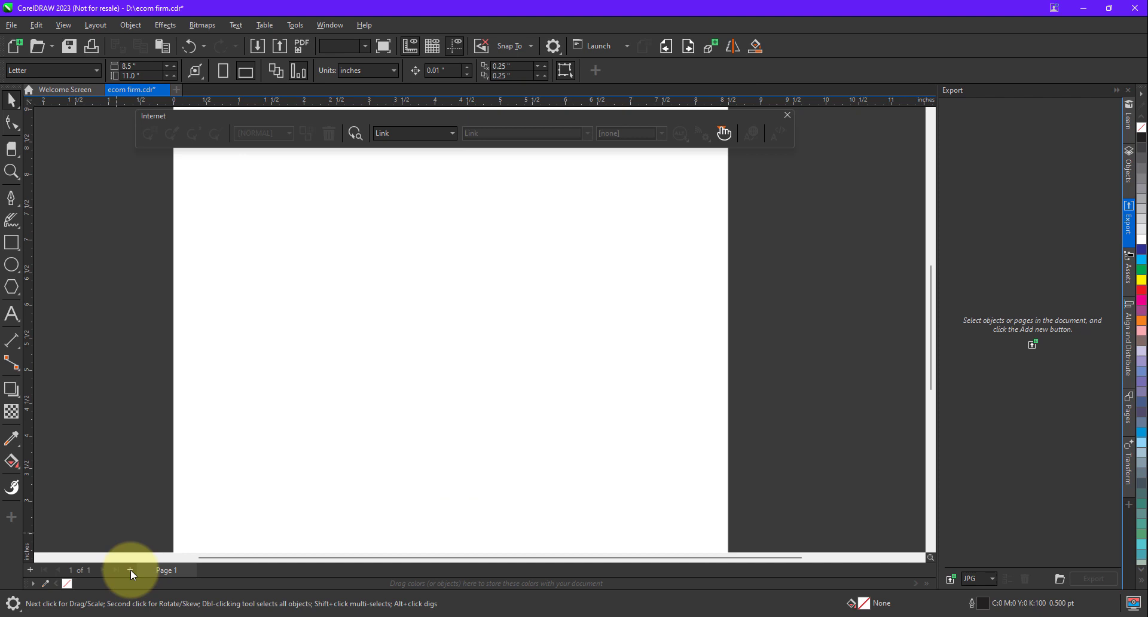
scroll(396, 316, down, 1)
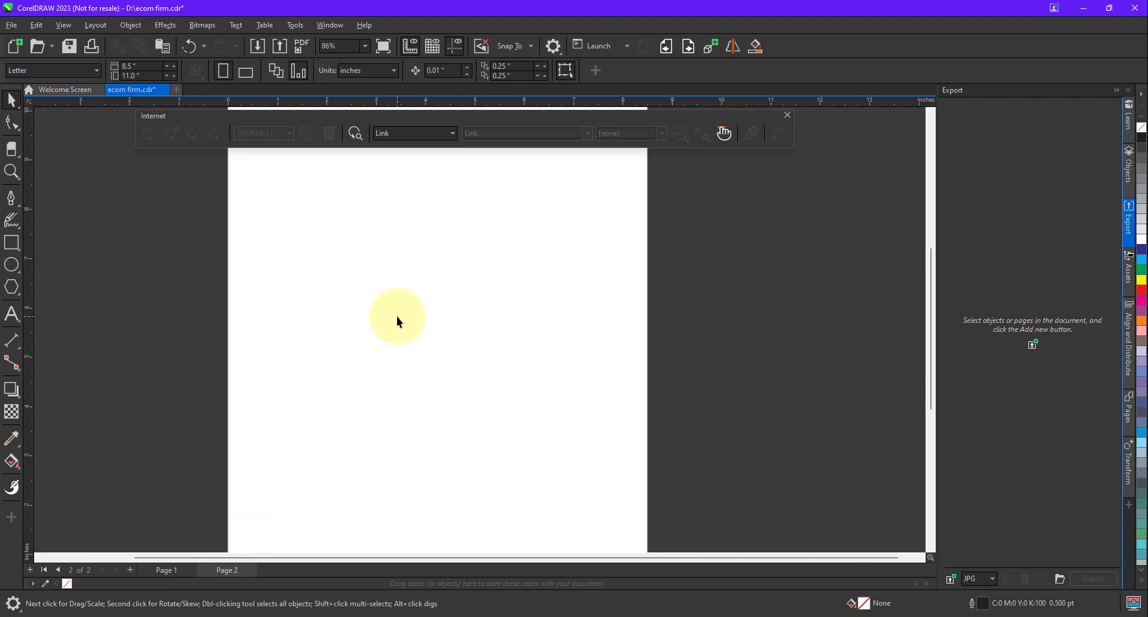
click(251, 73)
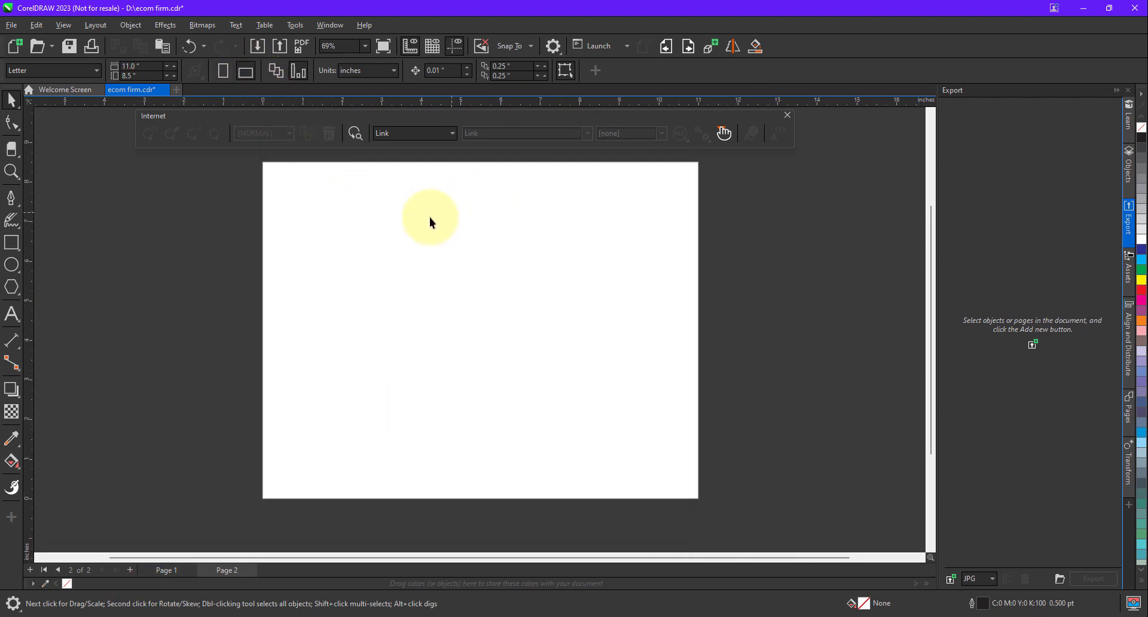
- Import Screenshot 2023-08-29 165000.png onto page 2, scale it to about 82% and move it up
right_click(429, 218)
click(473, 304)
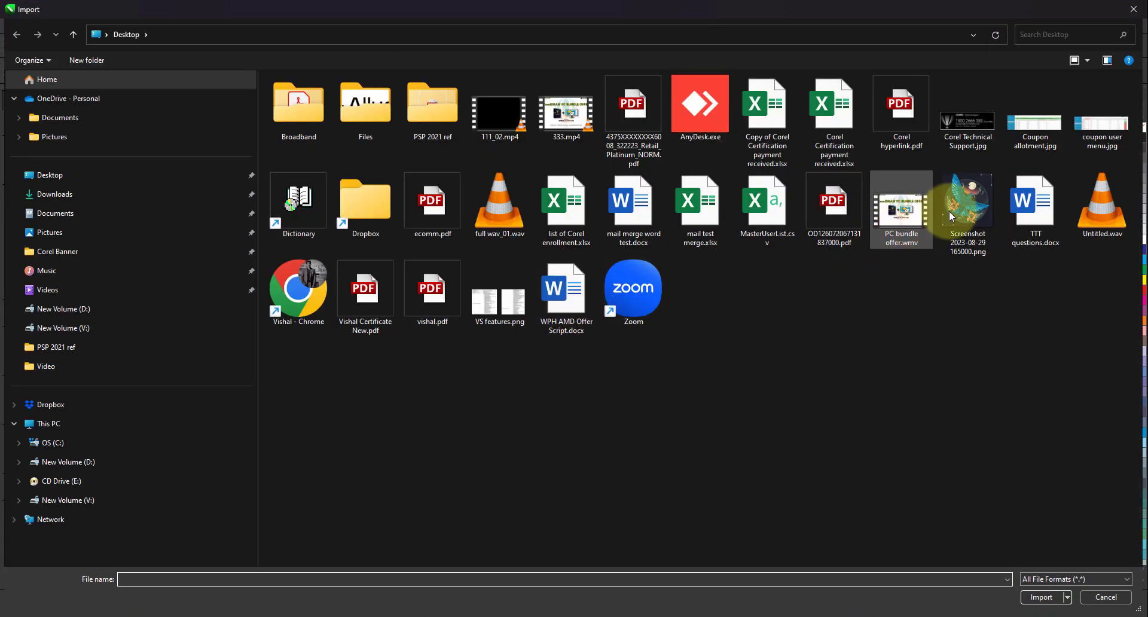
click(956, 211)
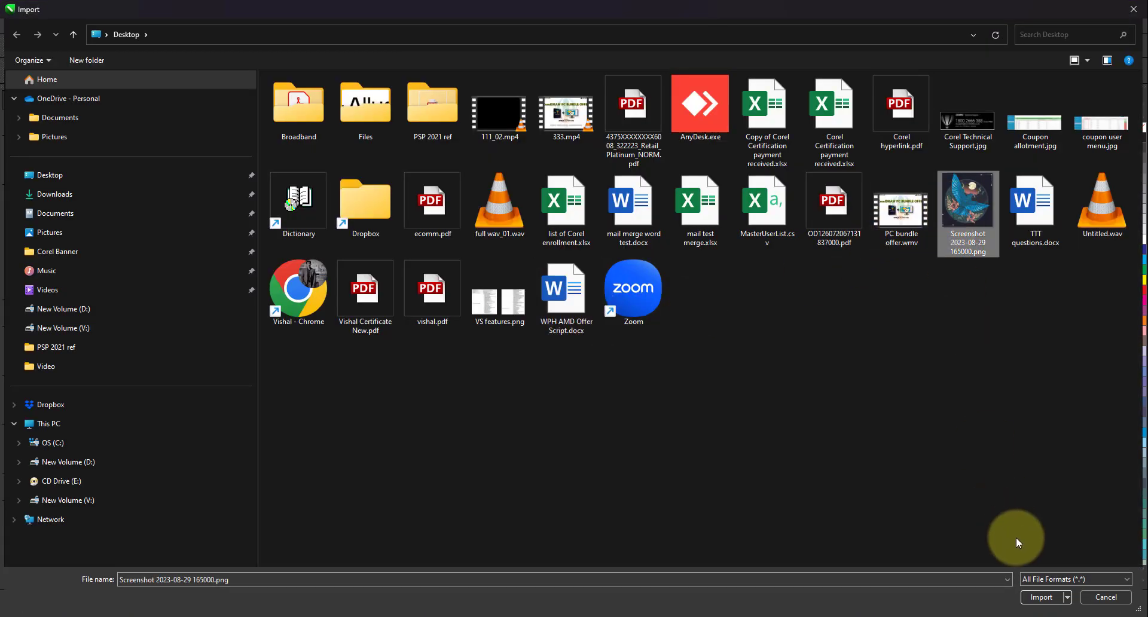
click(1041, 596)
key(Return)
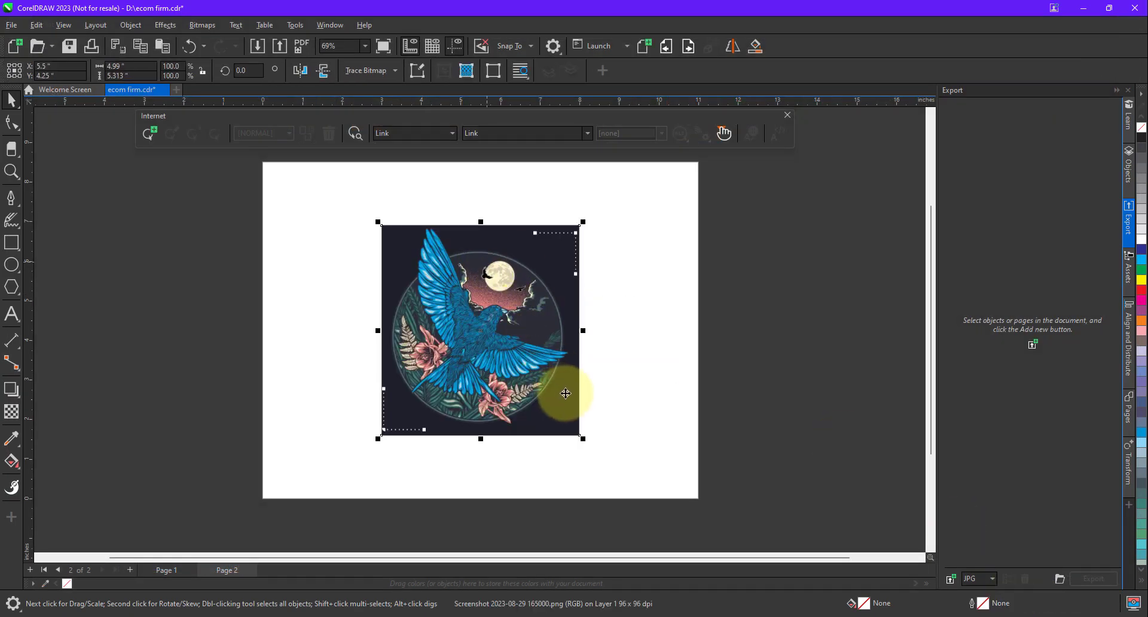
drag(582, 438, 545, 396)
drag(490, 338, 502, 295)
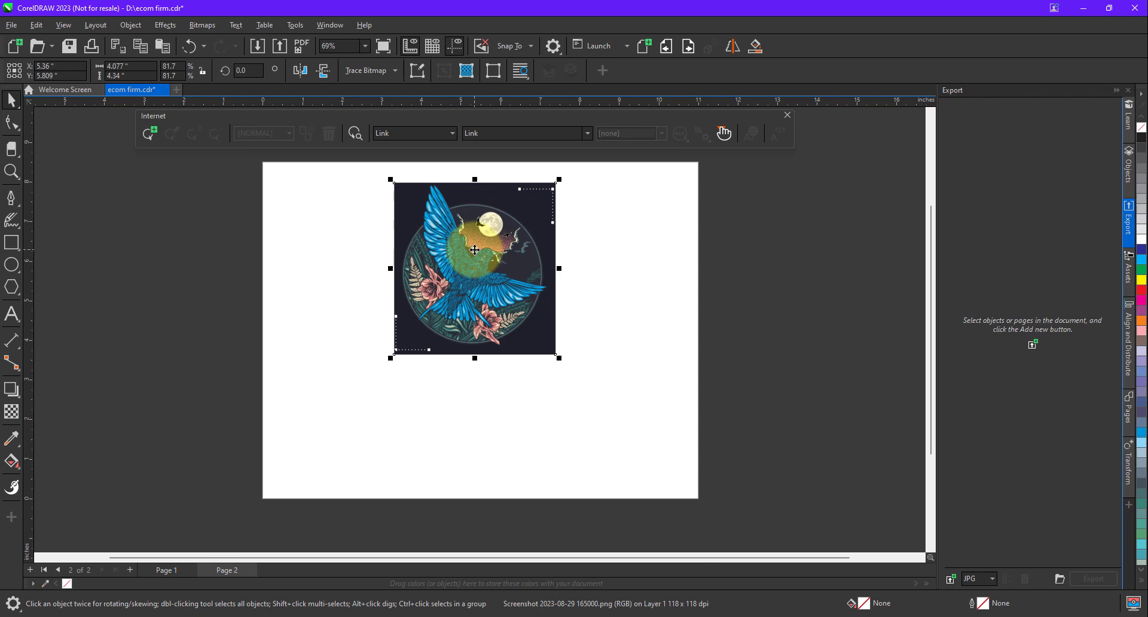
click(256, 146)
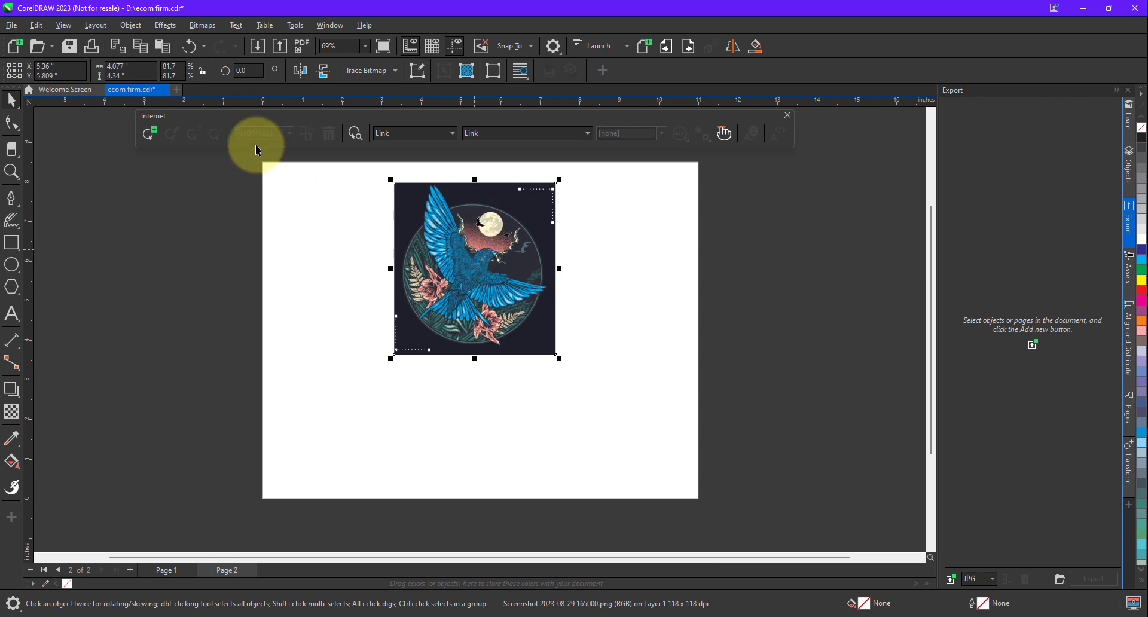
click(152, 134)
scroll(397, 217, down, 1)
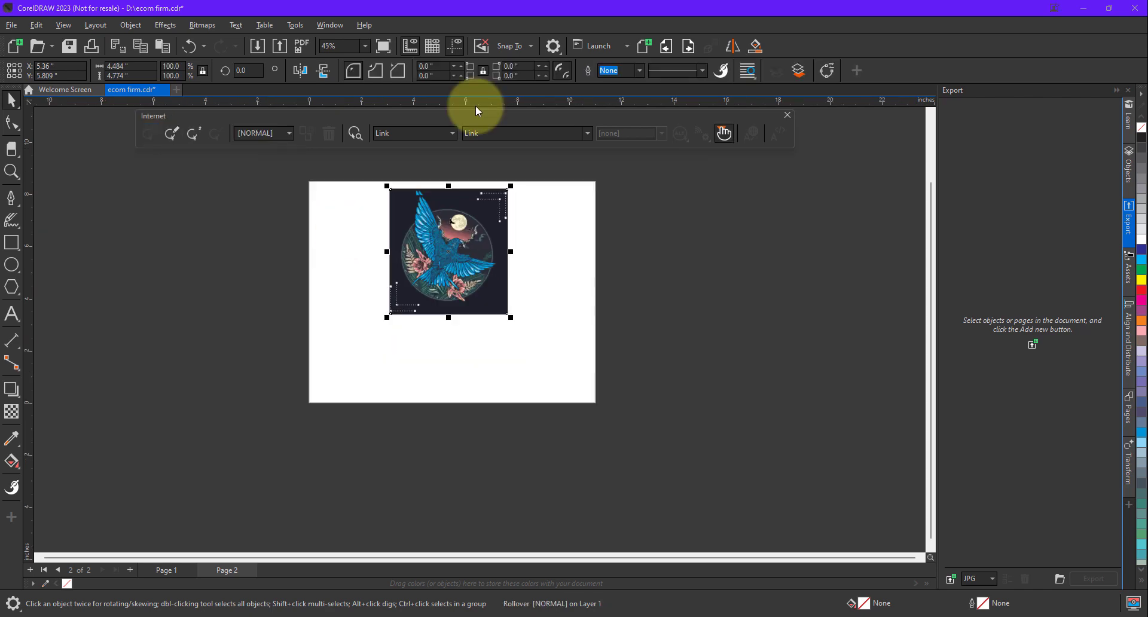
click(446, 134)
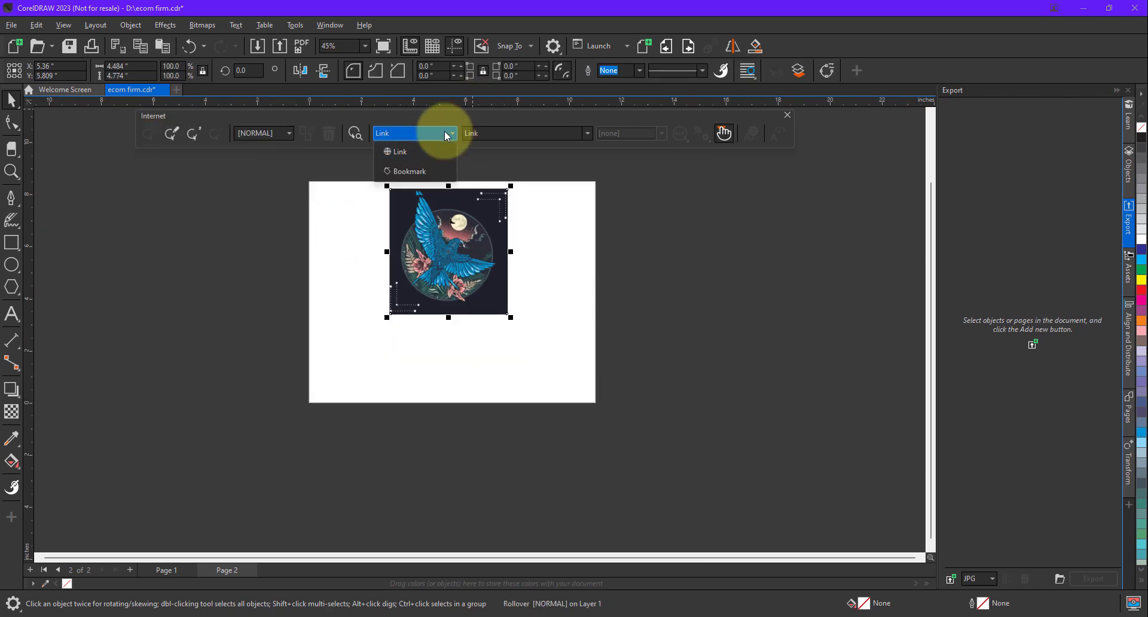
click(411, 156)
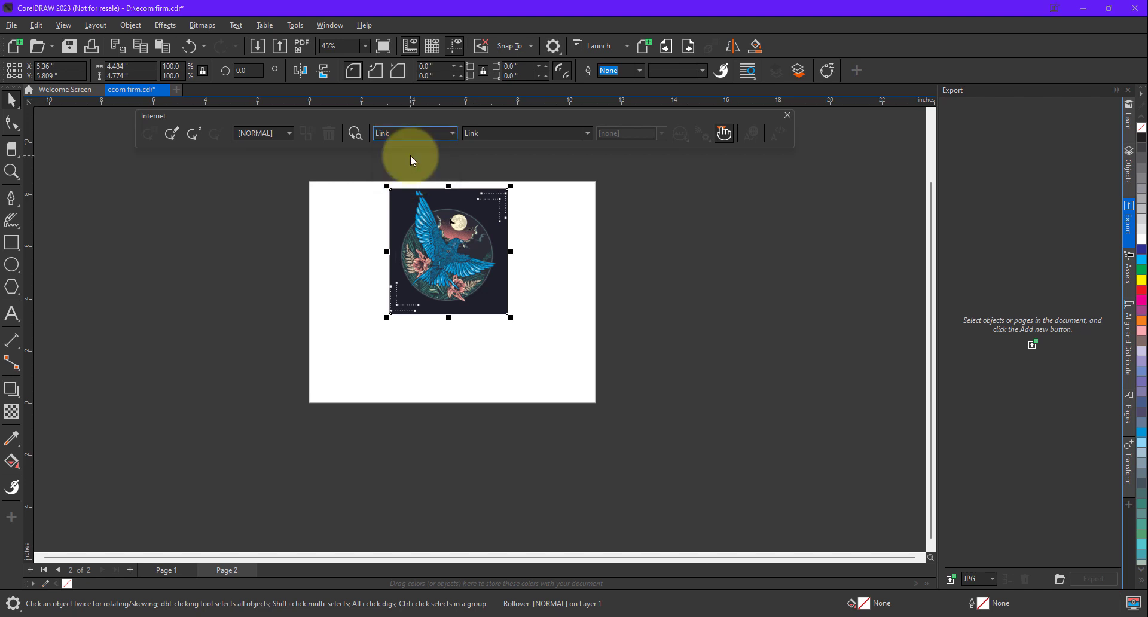
click(527, 130)
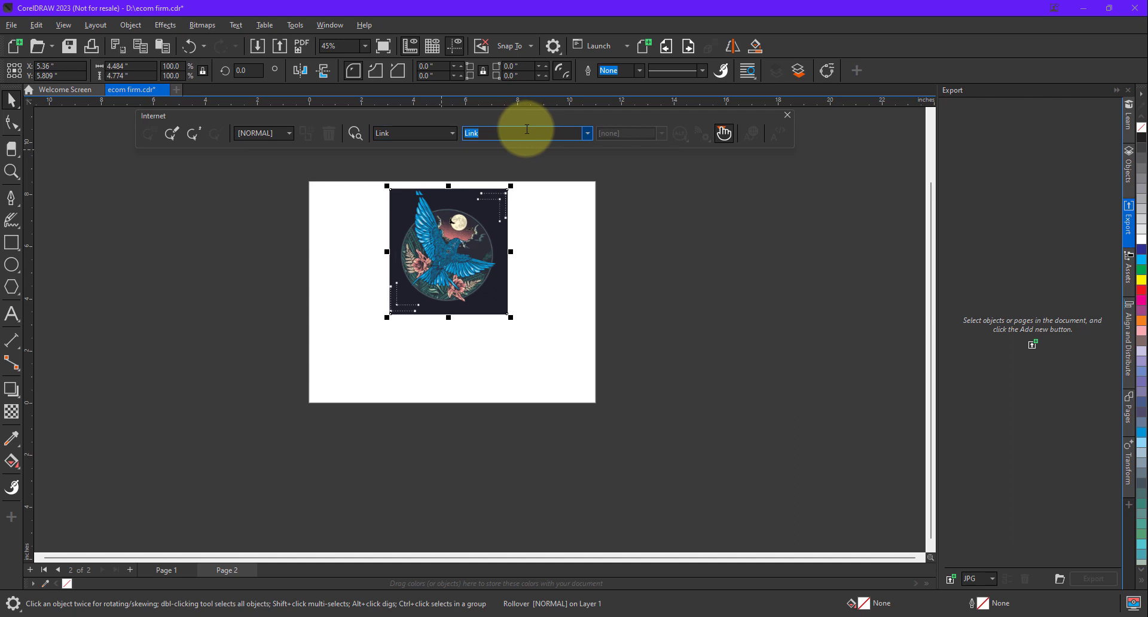
text(www.corel.com)
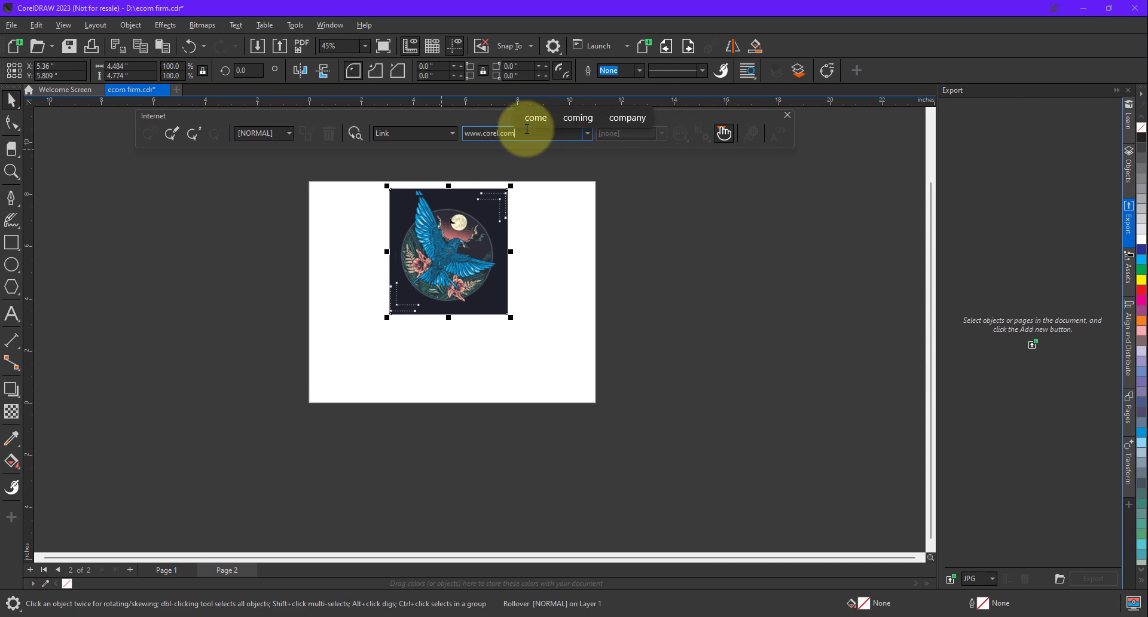
key(Return)
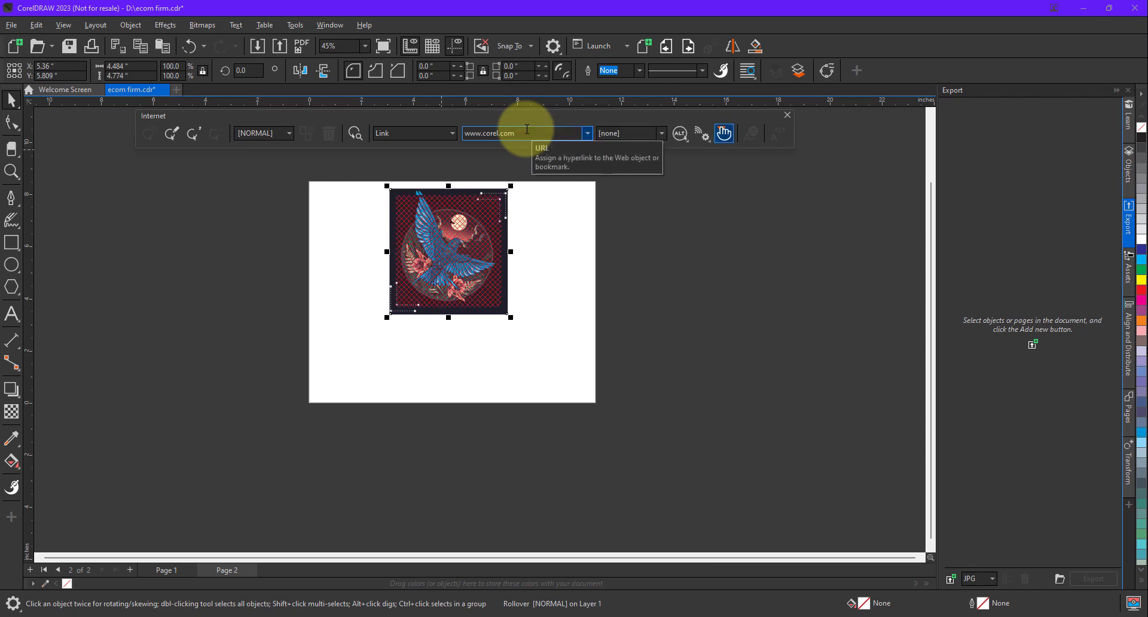
- Toggle hotspot display on and off to check the bird image's clickable area
click(725, 137)
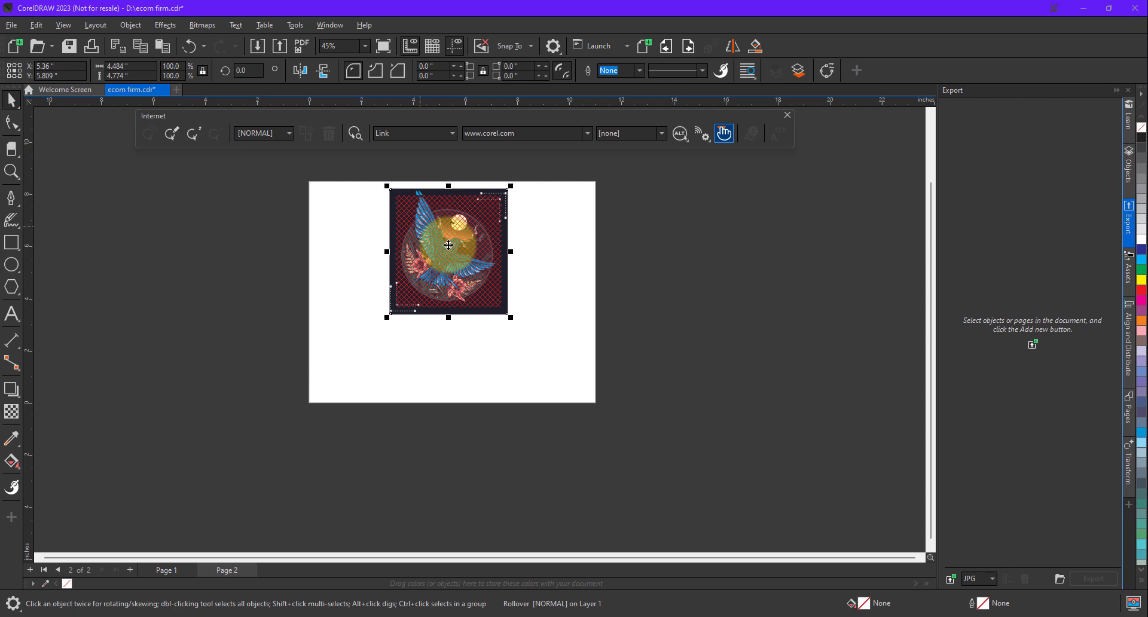
click(723, 136)
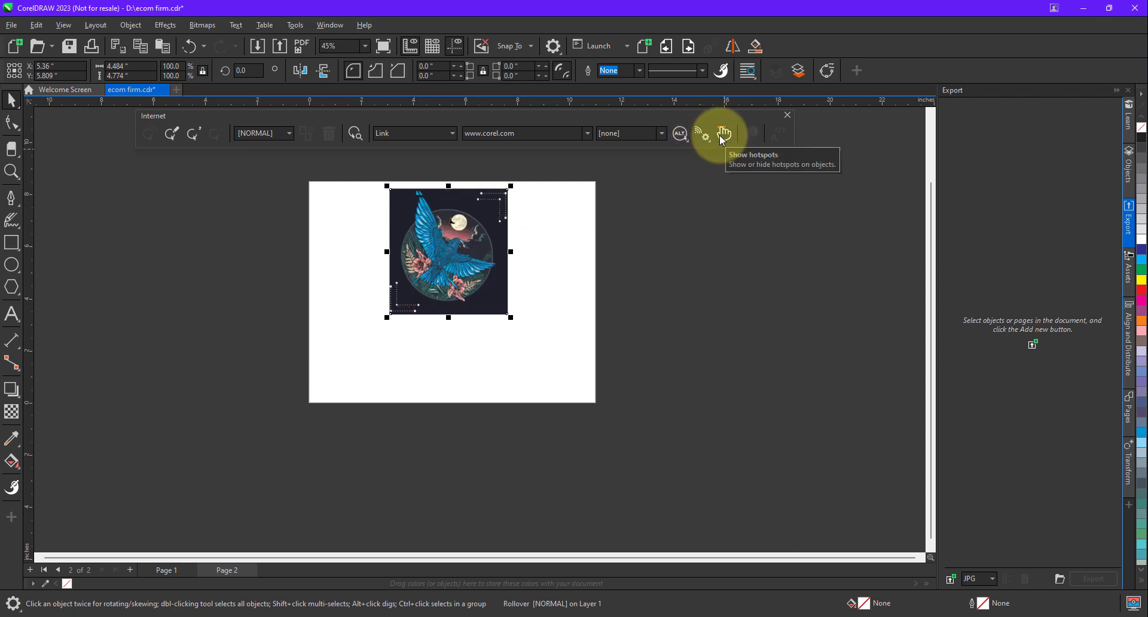
click(723, 139)
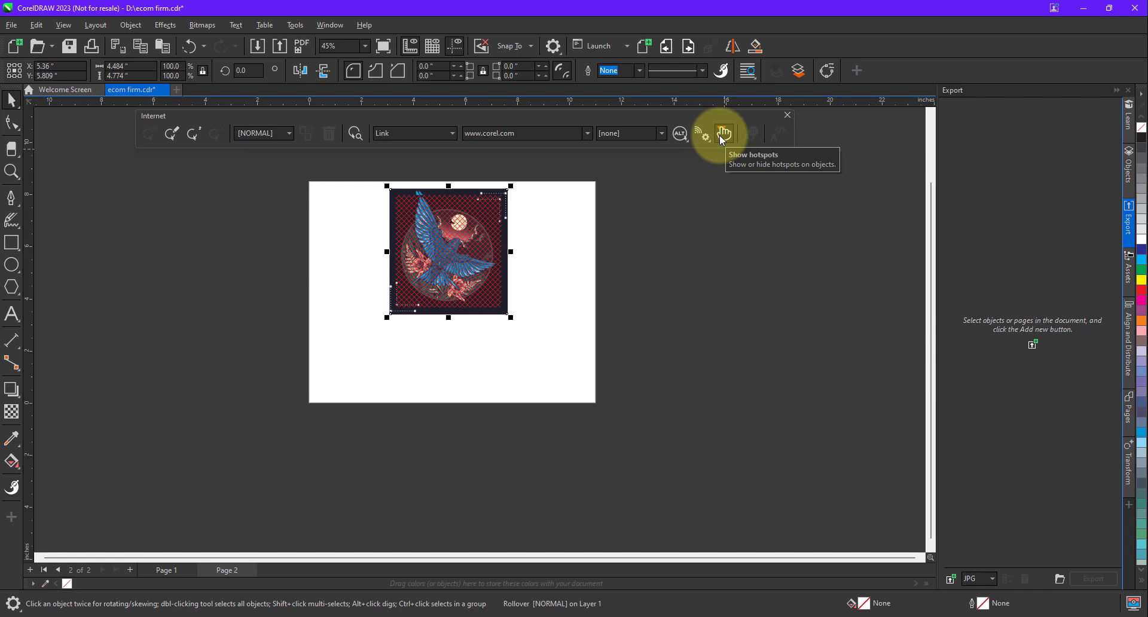
click(722, 137)
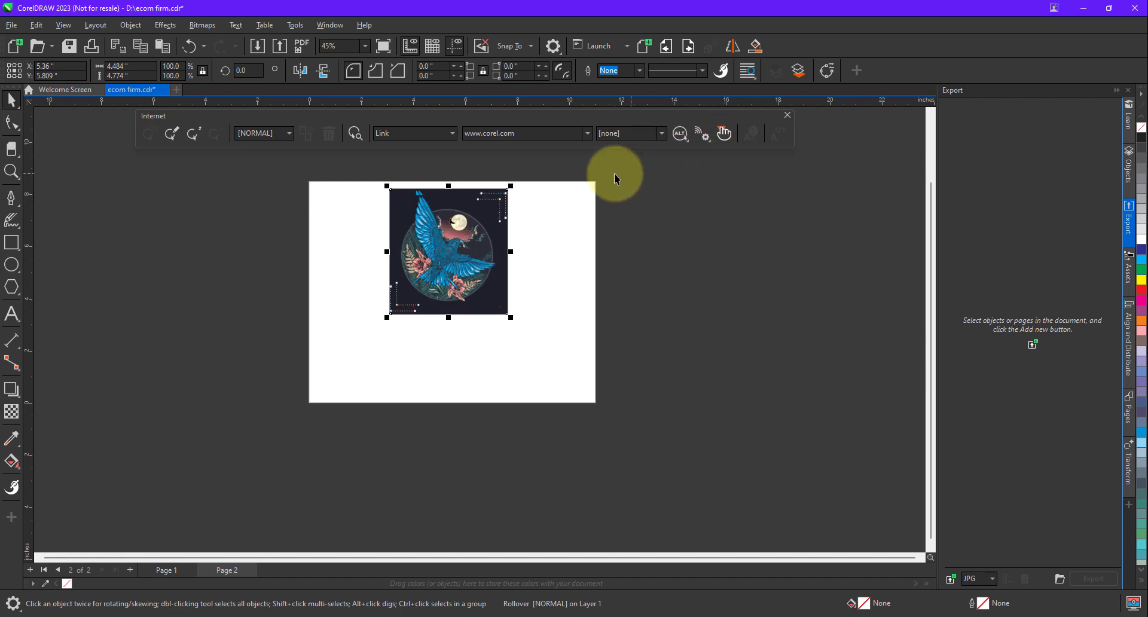
click(452, 239)
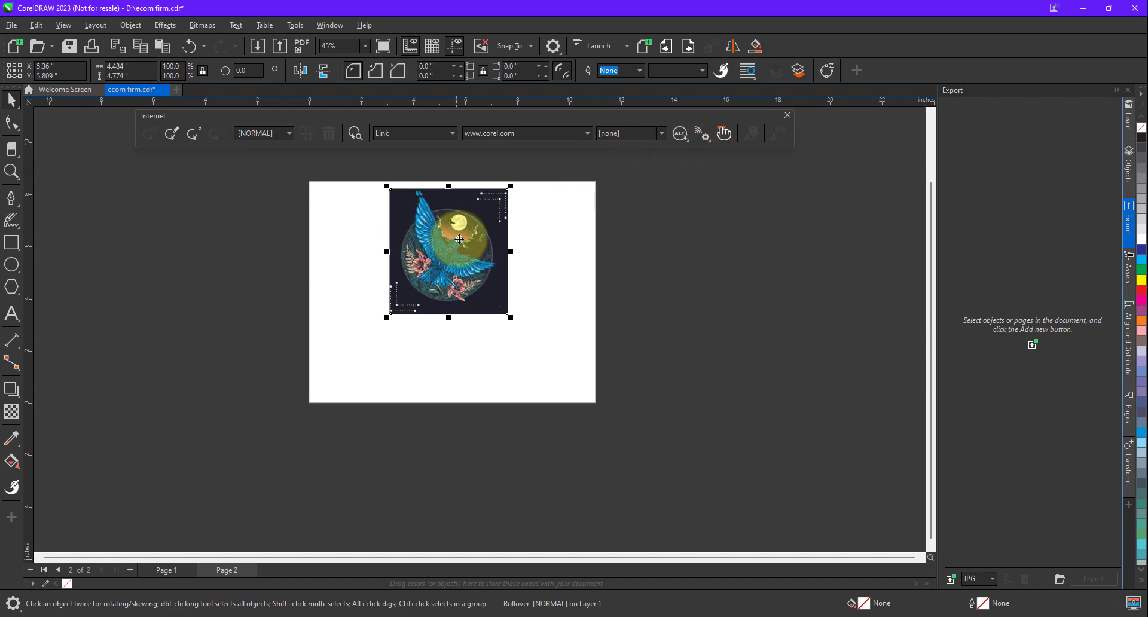
click(13, 313)
click(405, 351)
- Add 'Google' text under the bird, enlarge it to about 86 pt, and choose web-link behaviour
text(G)
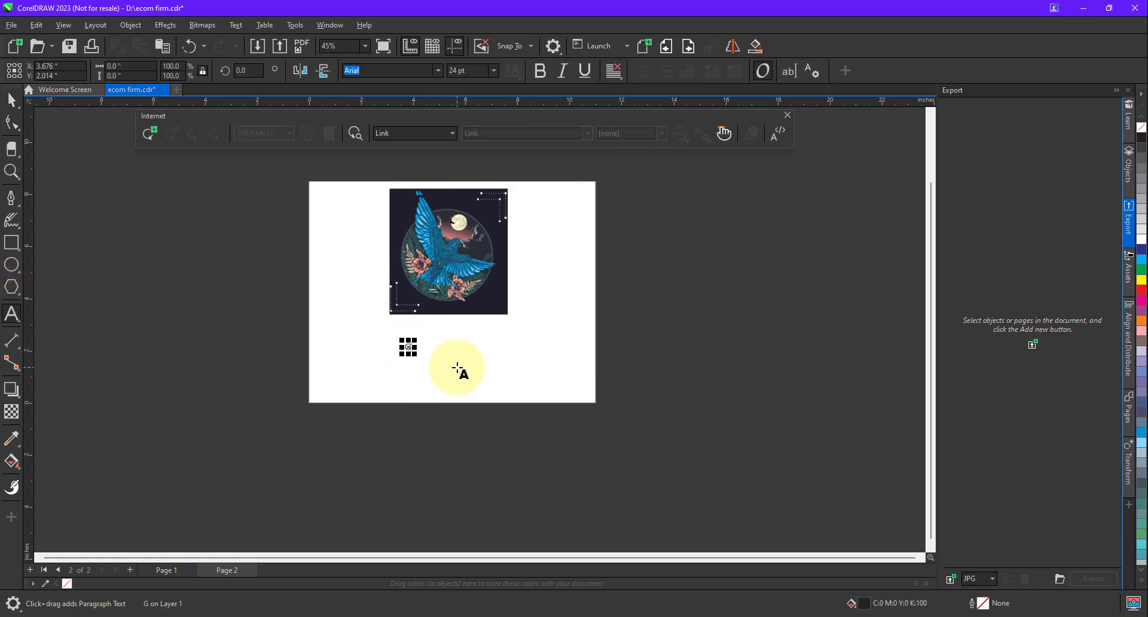
text(oogle)
key(Escape)
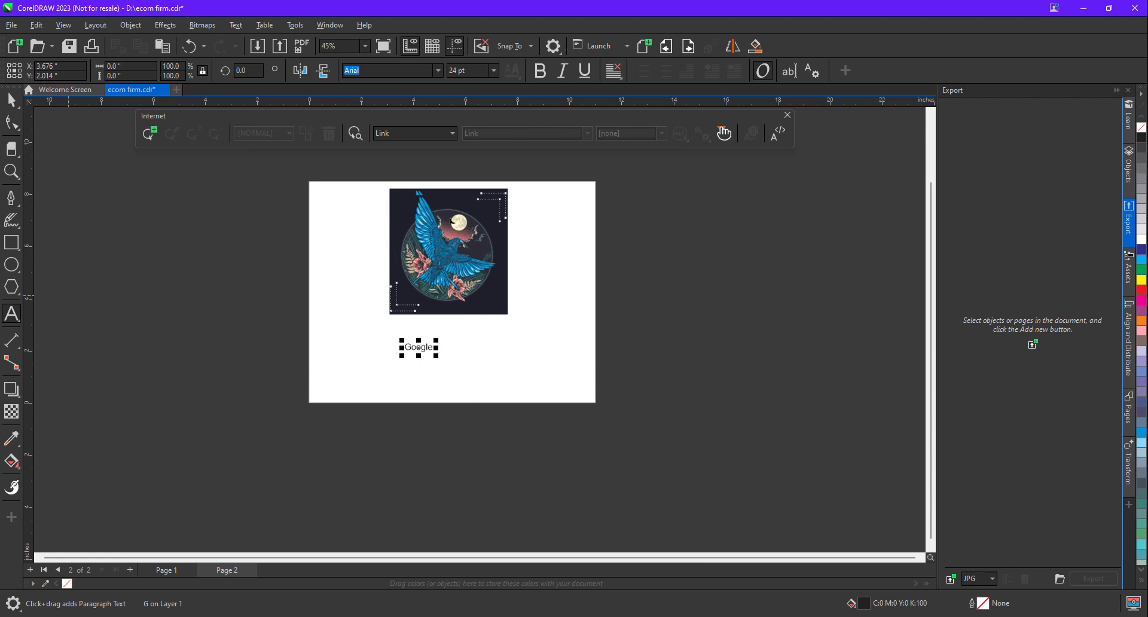
drag(427, 357, 502, 400)
drag(483, 358, 462, 344)
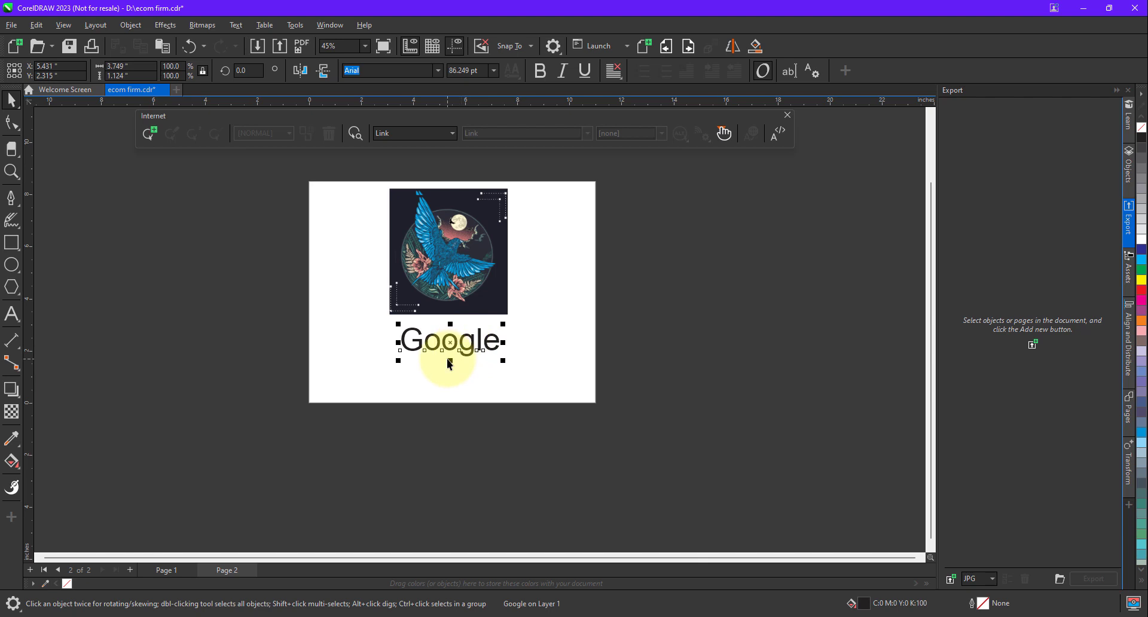
click(418, 133)
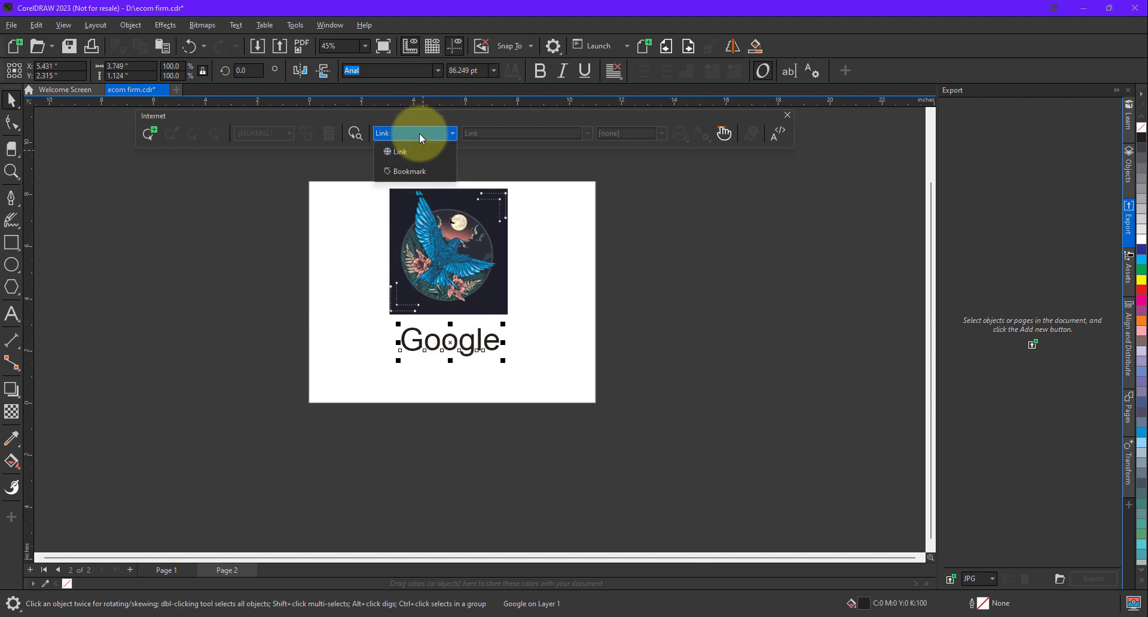
click(410, 151)
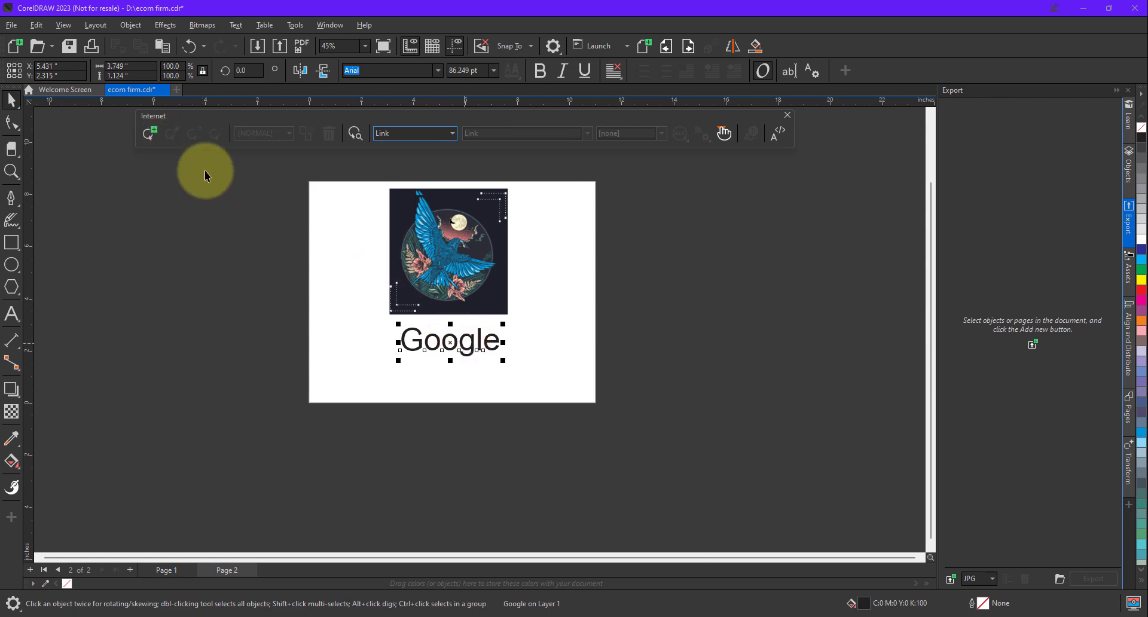
click(149, 134)
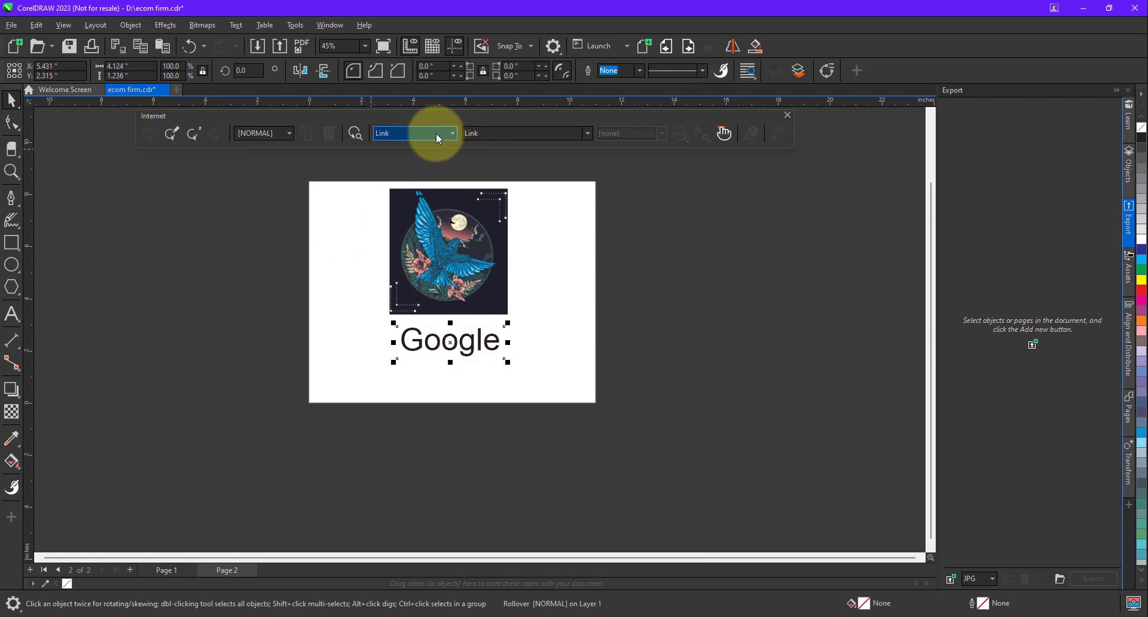
click(496, 133)
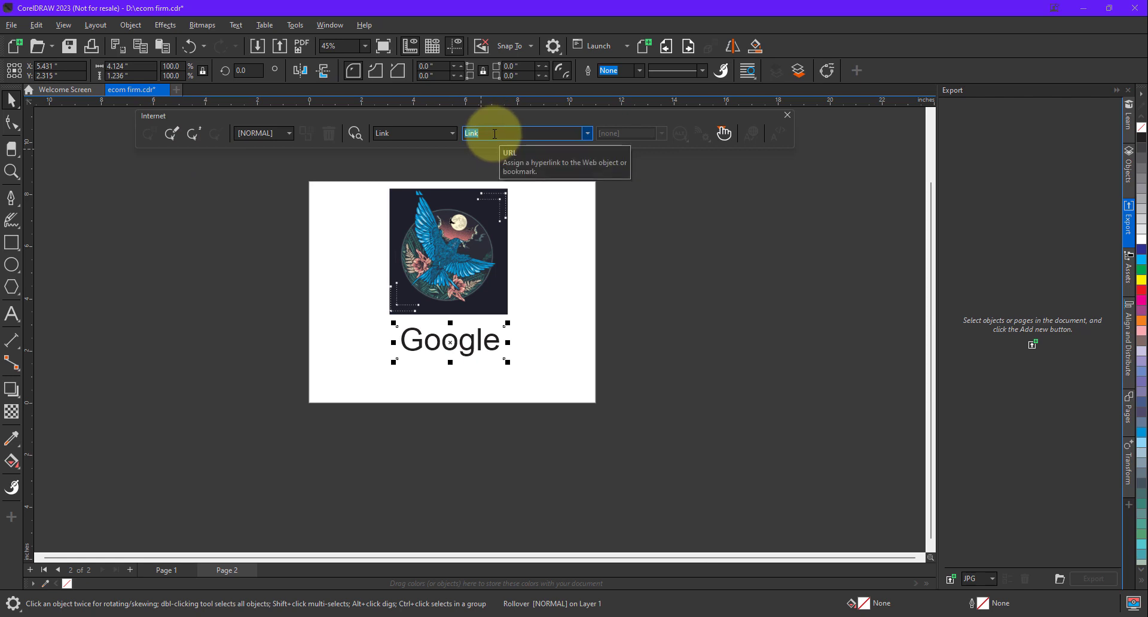
text(www.g)
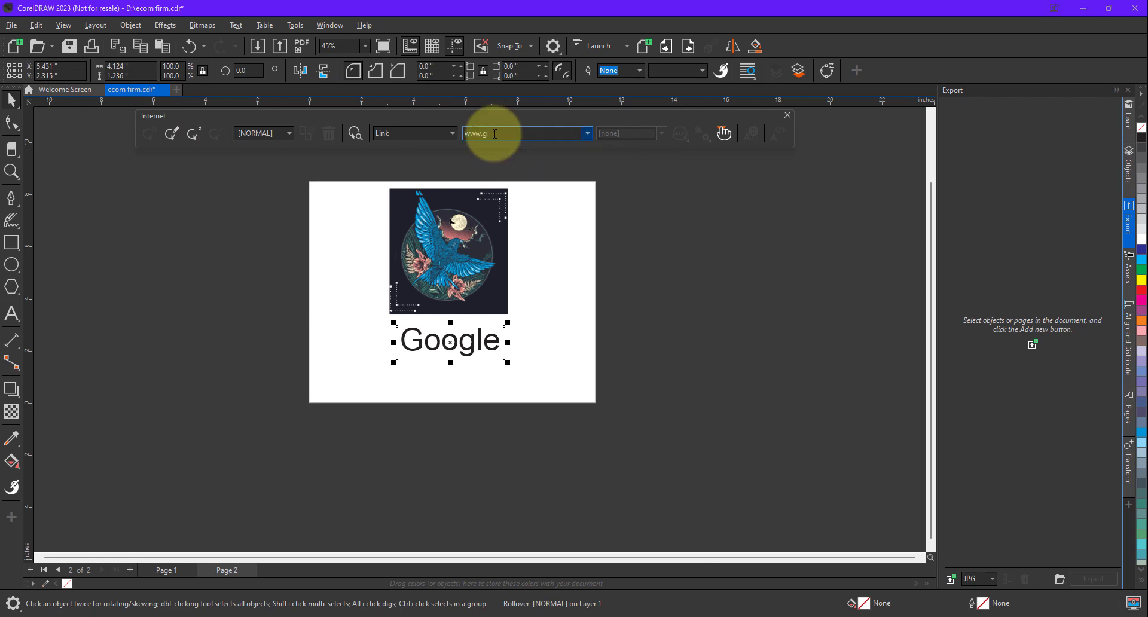
text(oogle.com)
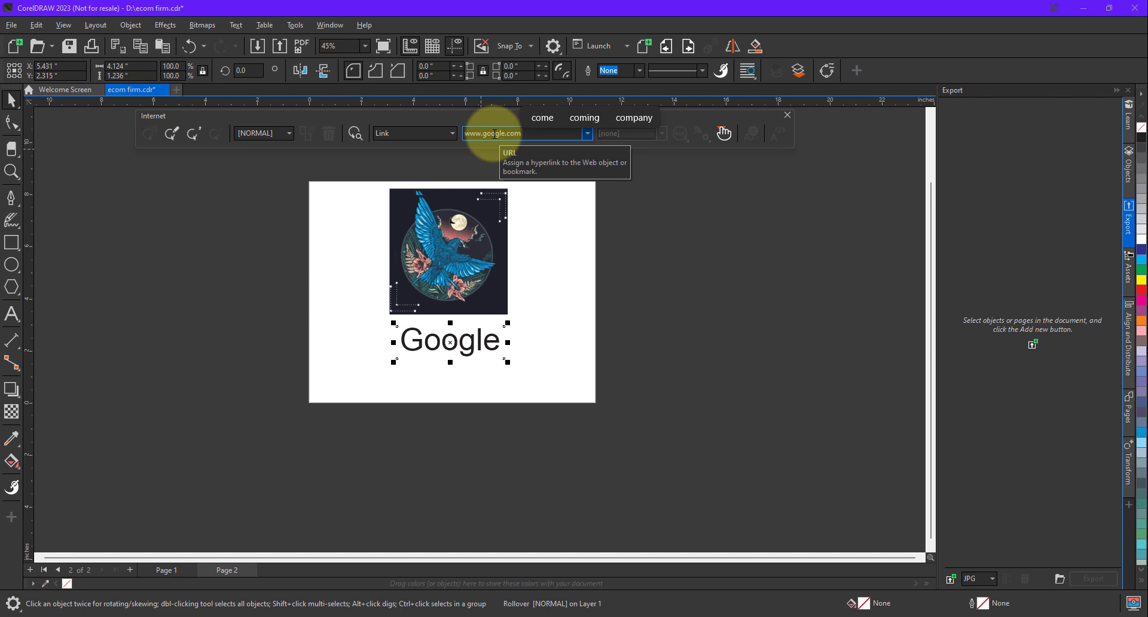
key(Return)
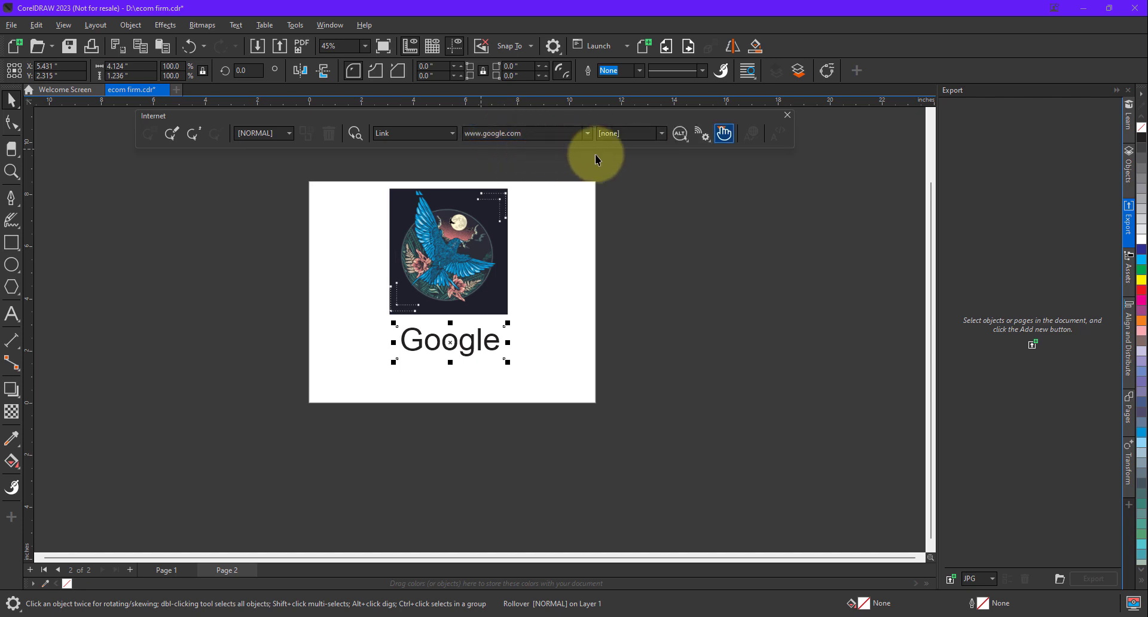
click(724, 134)
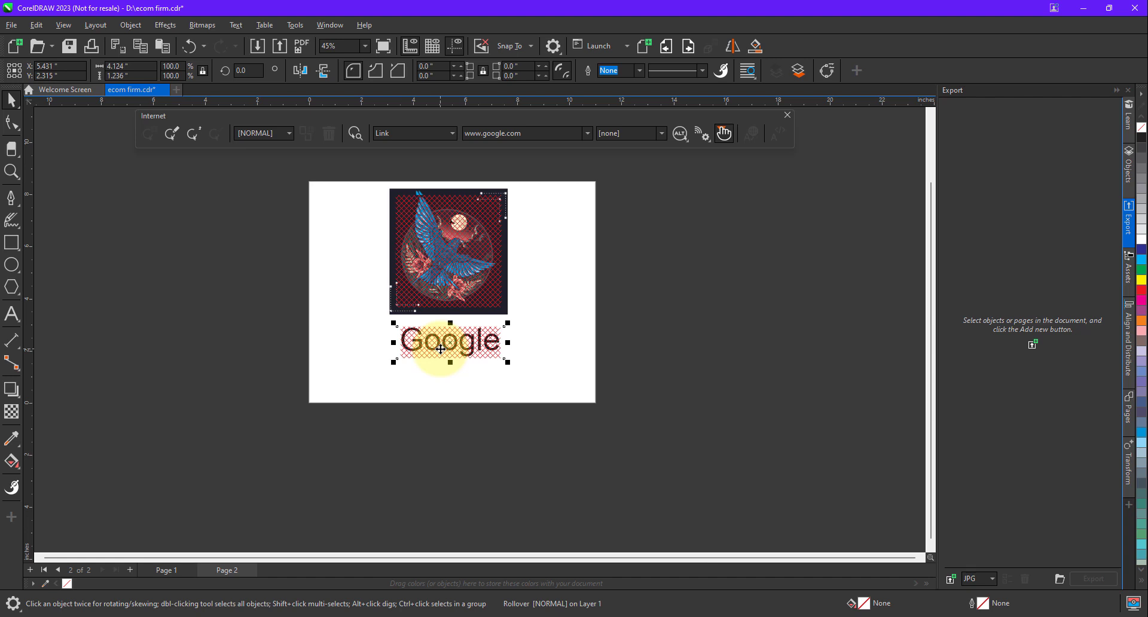
- Add a page-framing rectangle and group all seven page objects together
click(511, 167)
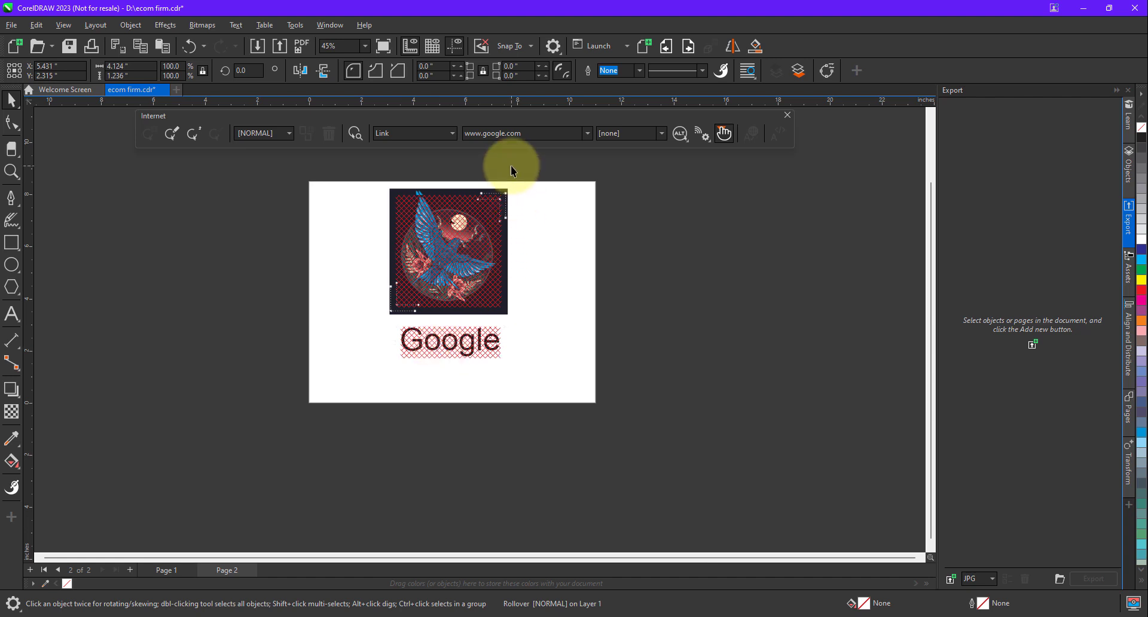
double_click(11, 242)
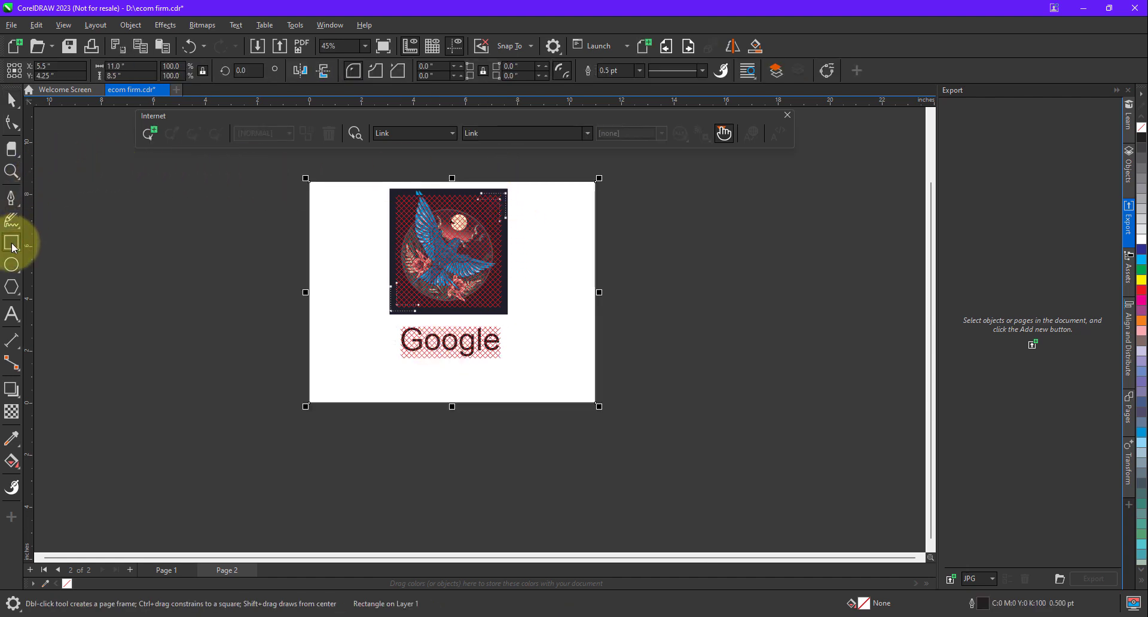
click(10, 103)
drag(277, 167, 690, 435)
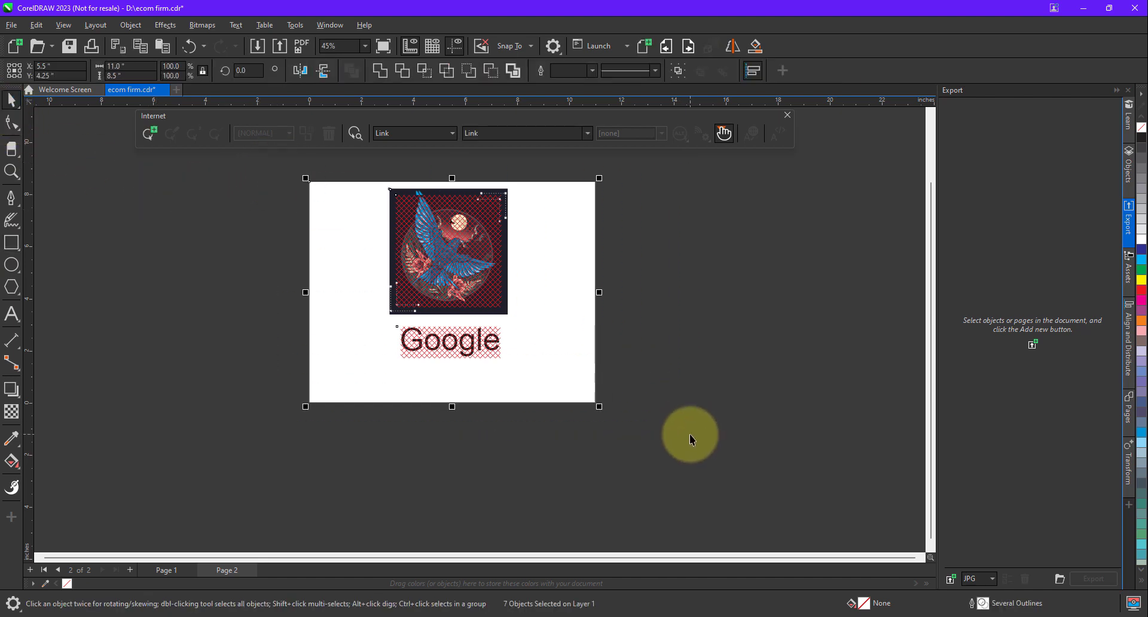
key(ctrl+g)
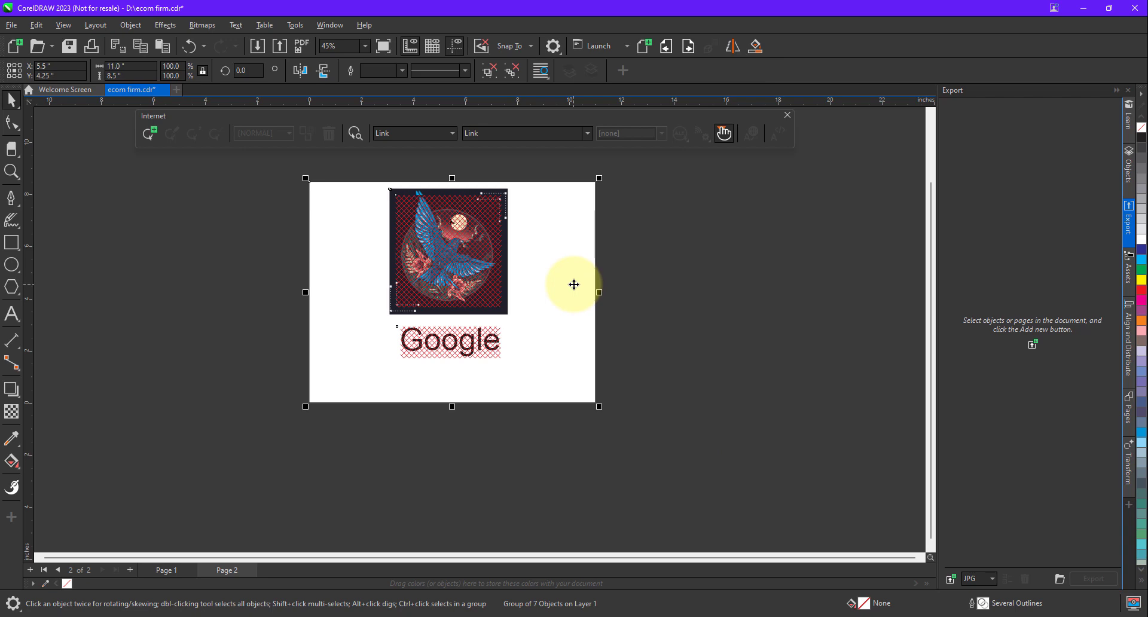
click(899, 312)
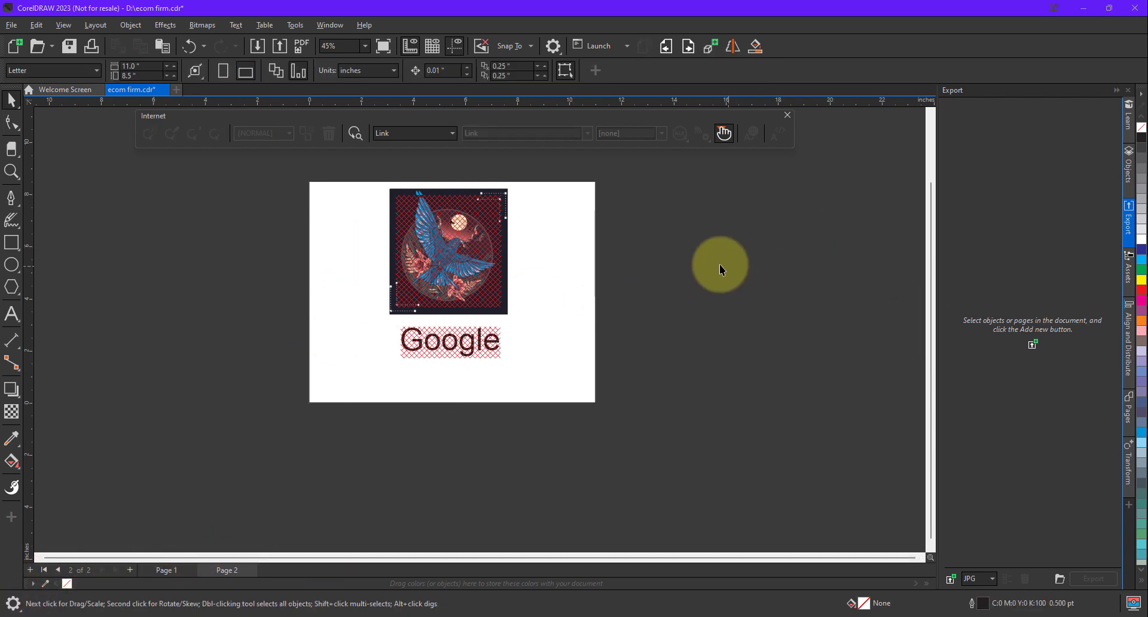
scroll(627, 207, up, 1)
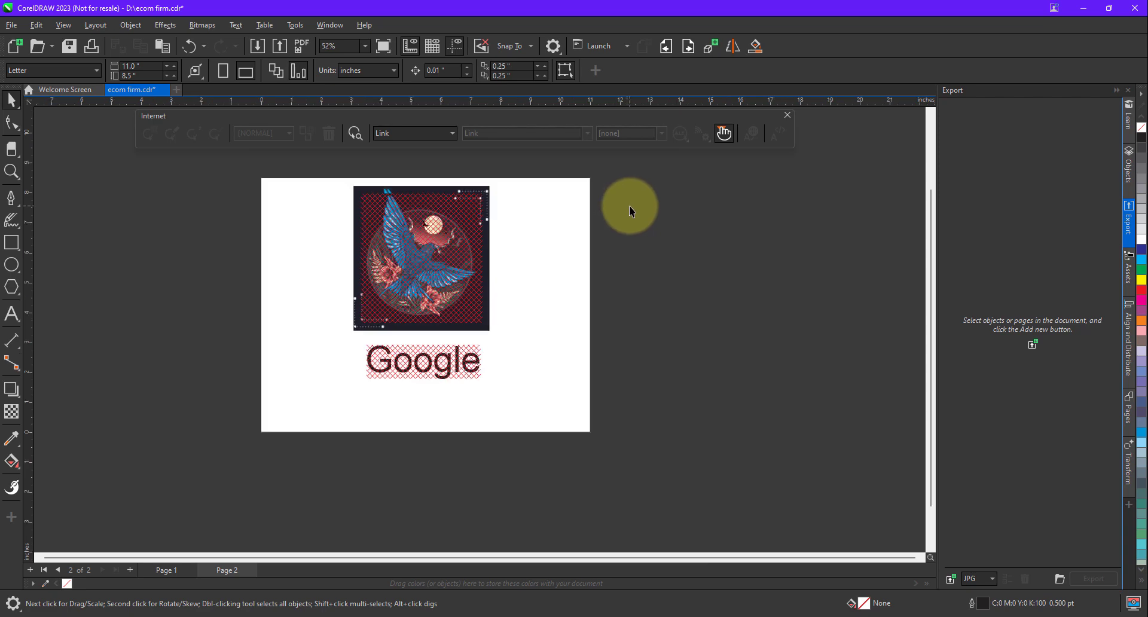
click(13, 25)
- Export the drawing to the Desktop as PDF named 'Hyperlink pdf page', accepting the default PDF settings
click(41, 274)
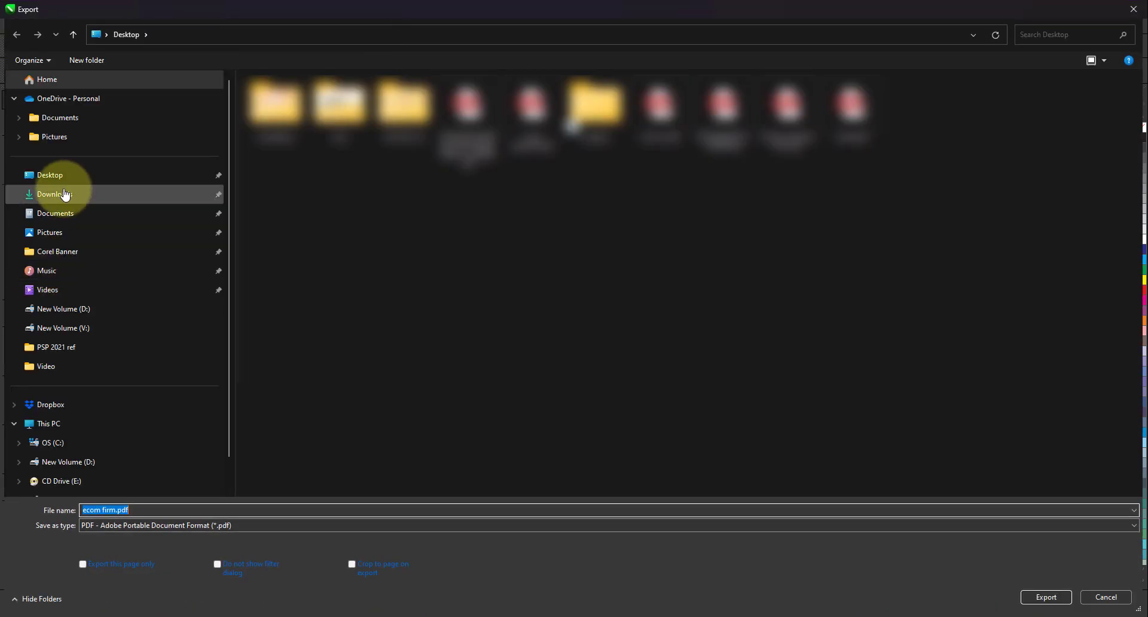
click(75, 175)
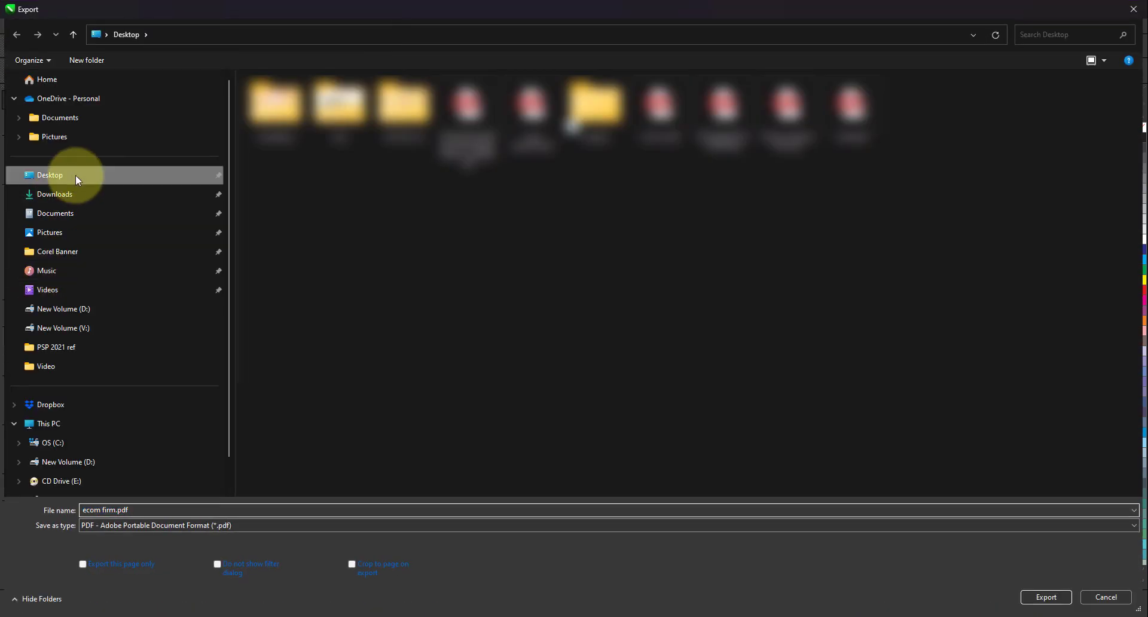
click(147, 509)
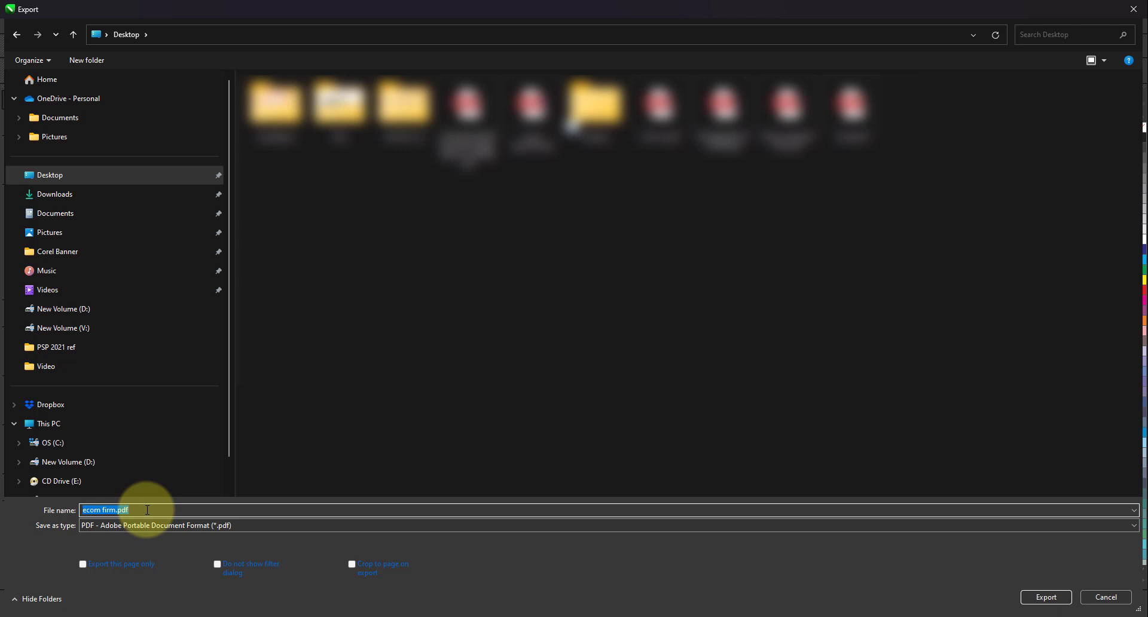
text(Hy)
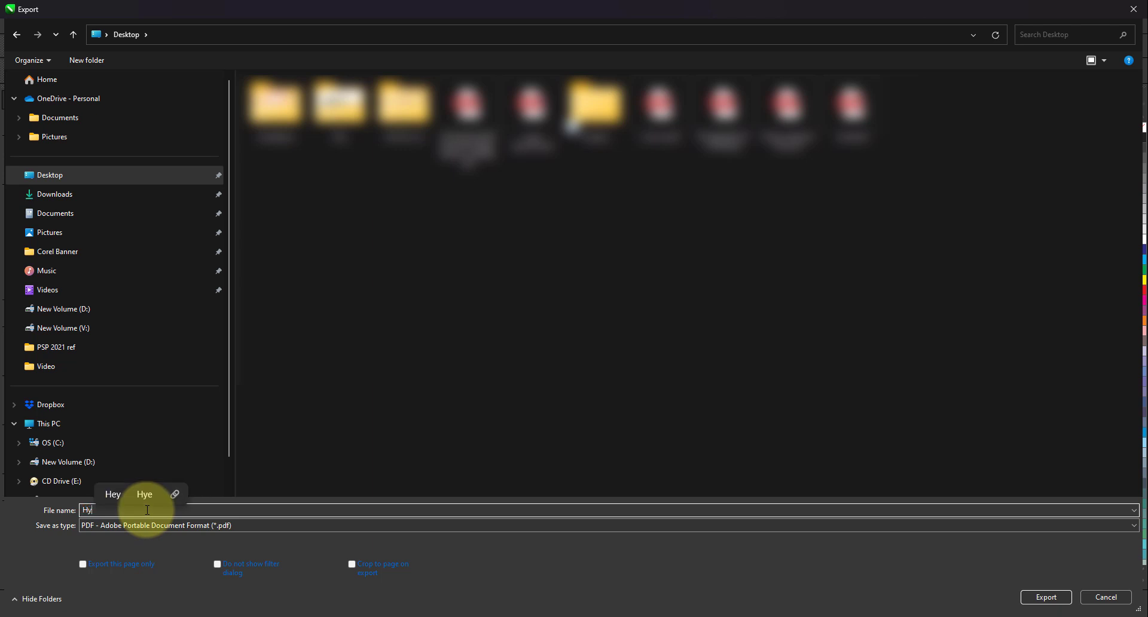
text(perl)
key(BackSpace)
text(per)
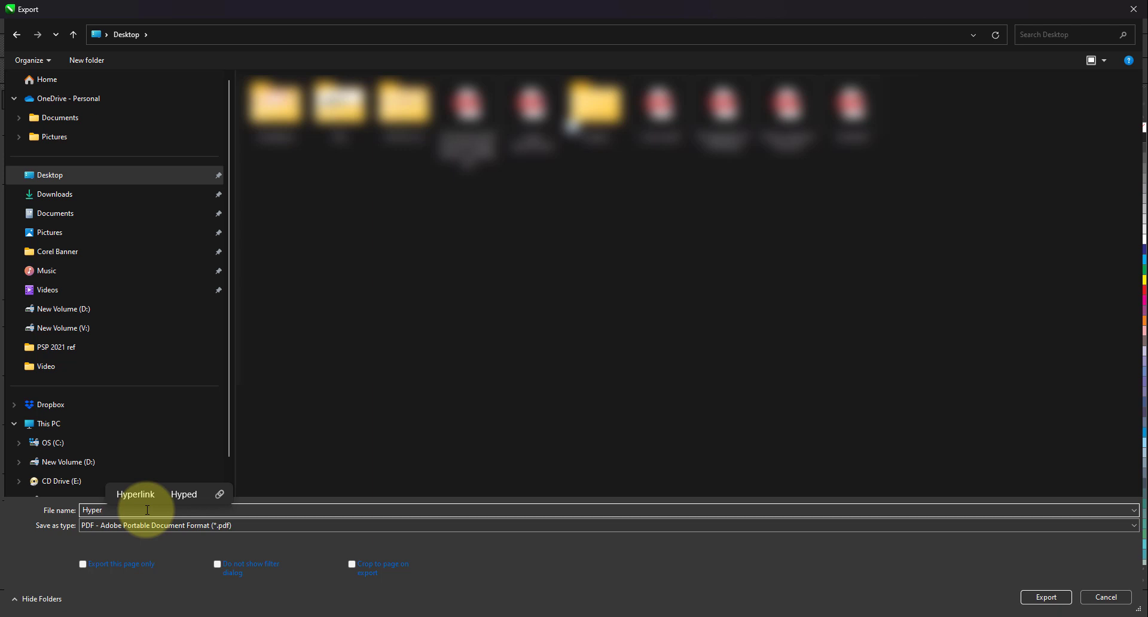
text(link )
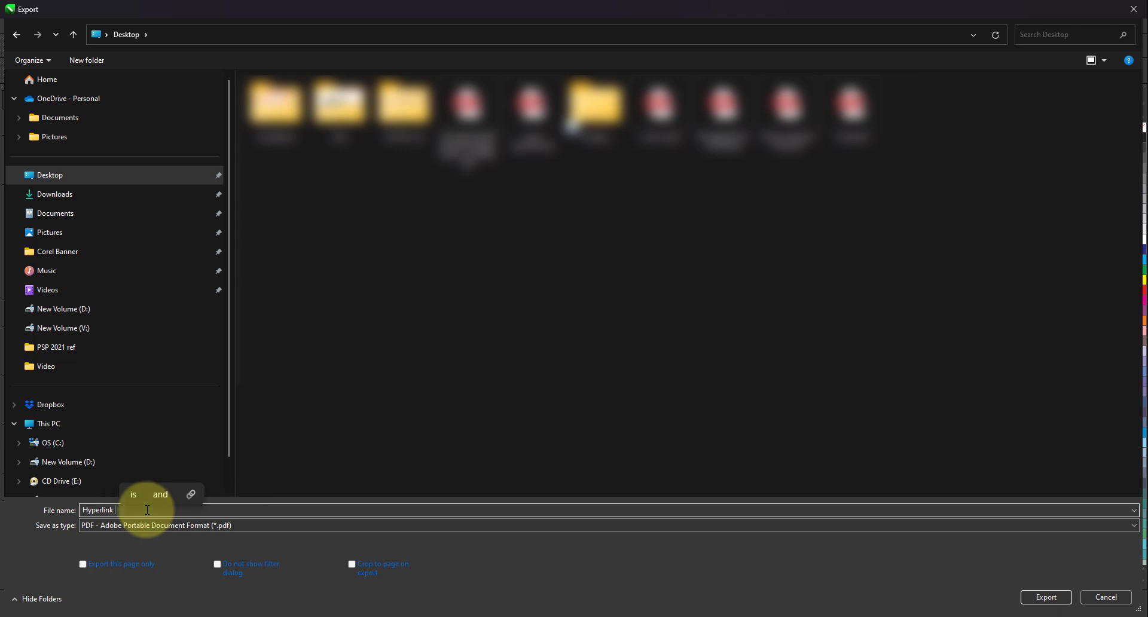
text(pdf page)
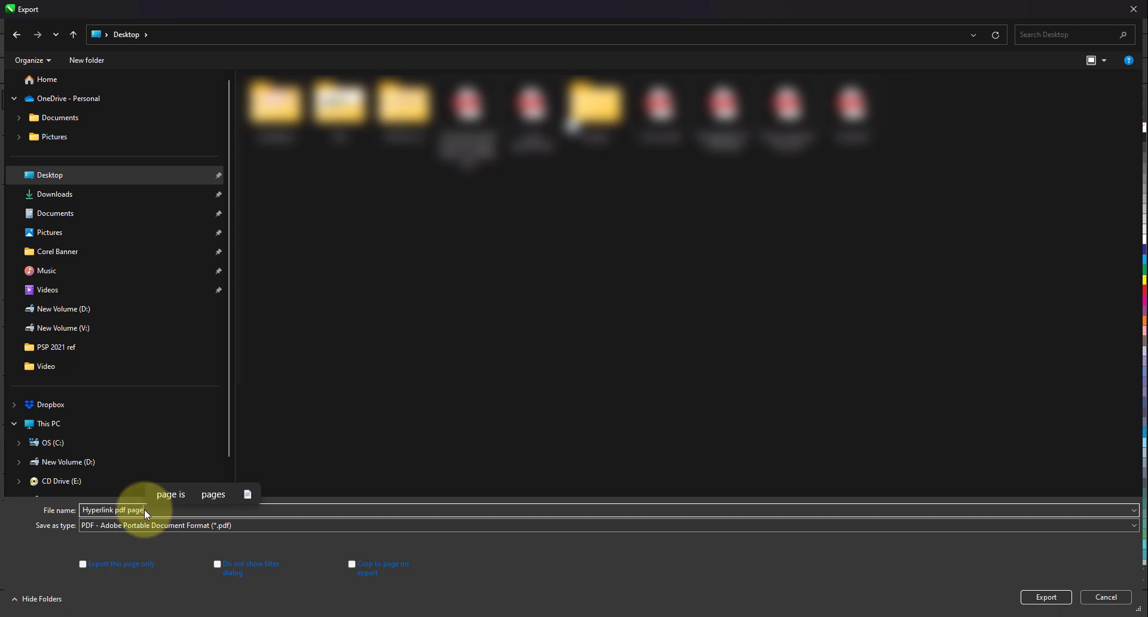
click(1103, 598)
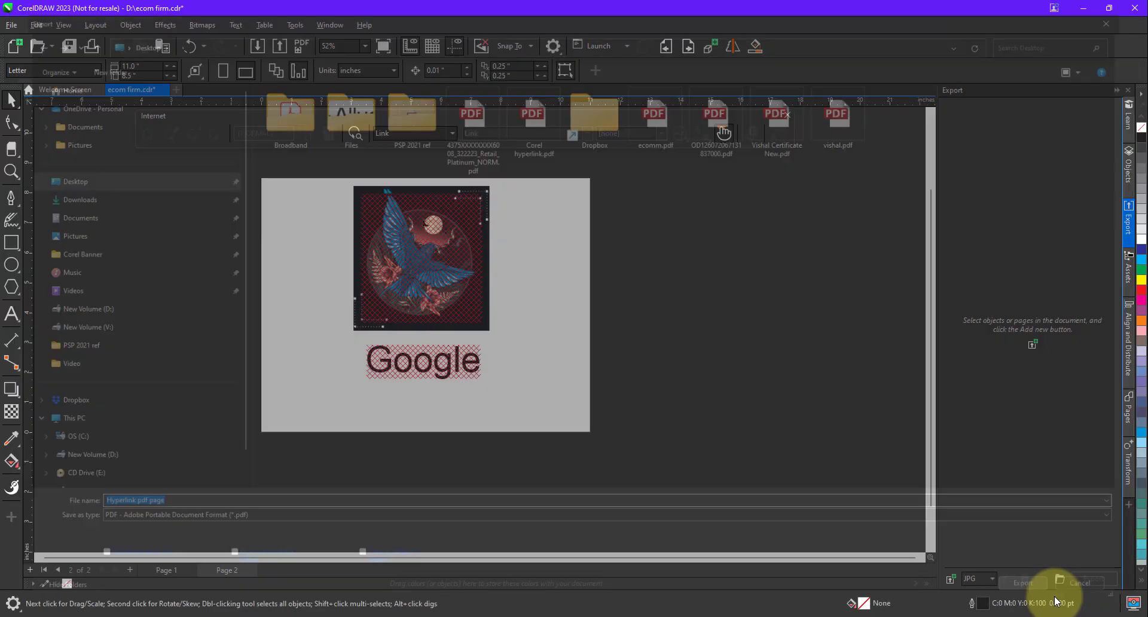
click(739, 436)
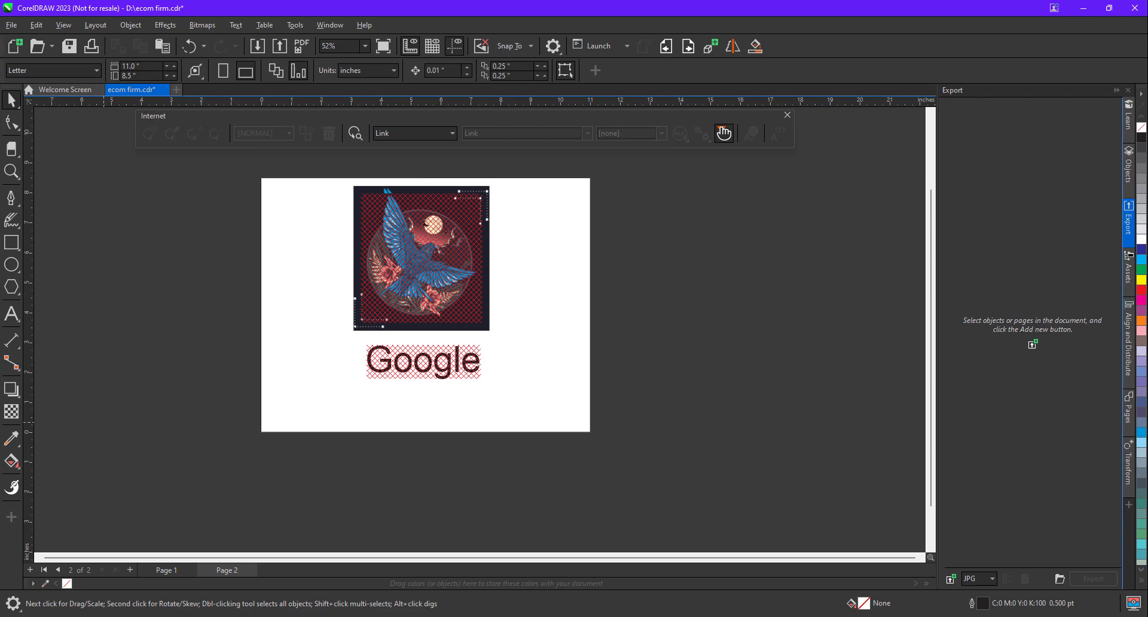
- Minimize CorelDRAW and select Hyperlink pdf page.pdf on the desktop
scroll(721, 375, up, 1)
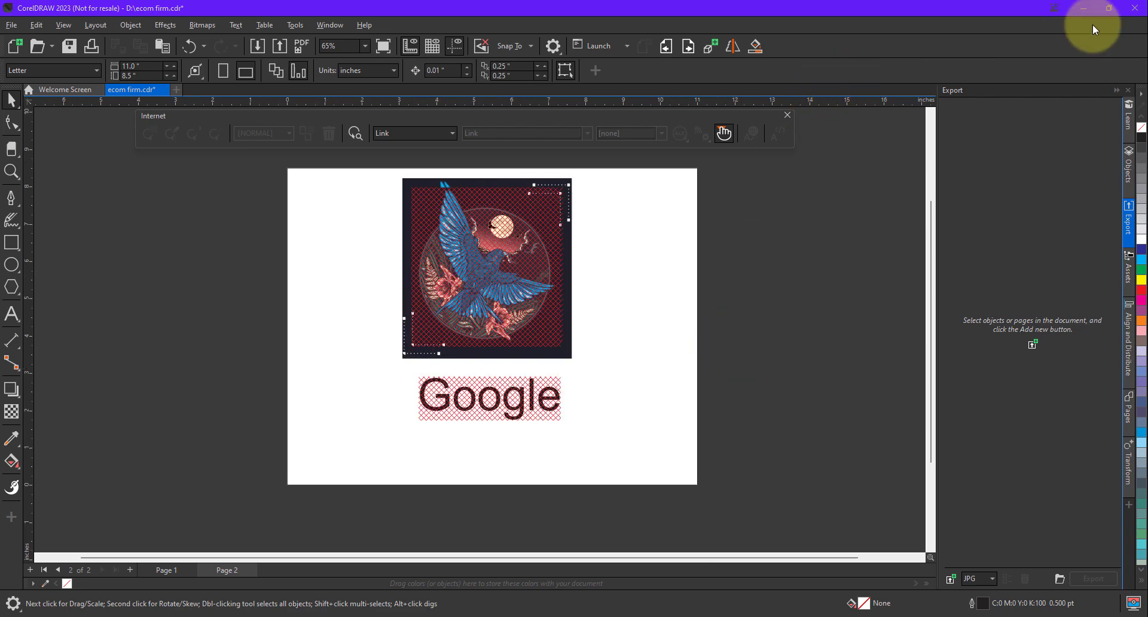
click(1085, 10)
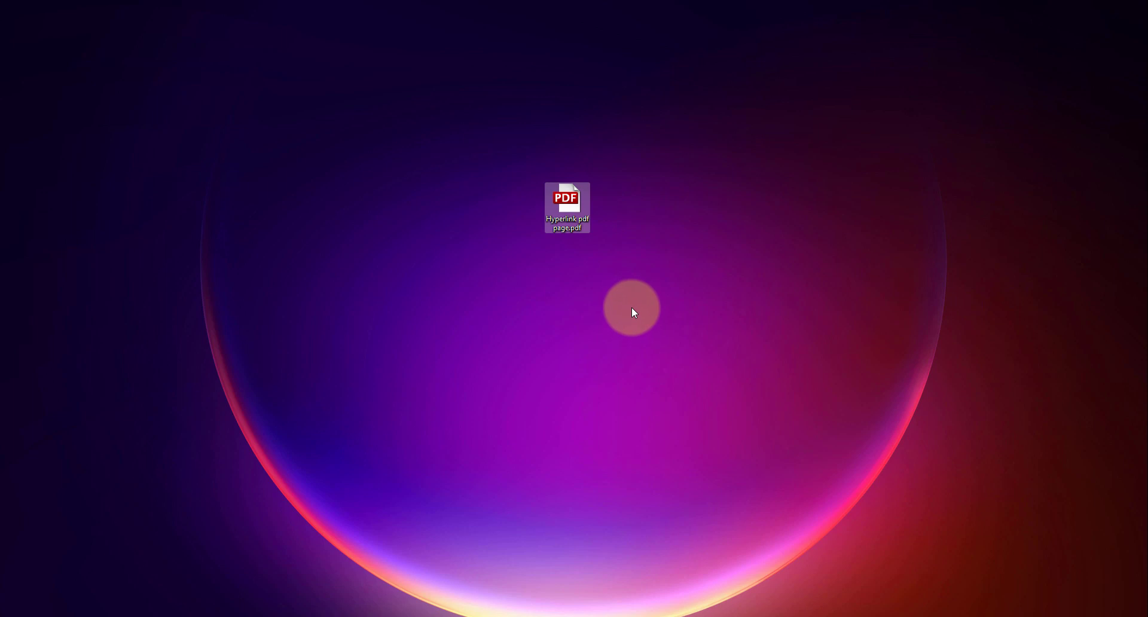
click(567, 207)
- Open Hyperlink pdf page.pdf, scroll down to page 2, and move the corel.com browser window aside
click(566, 207)
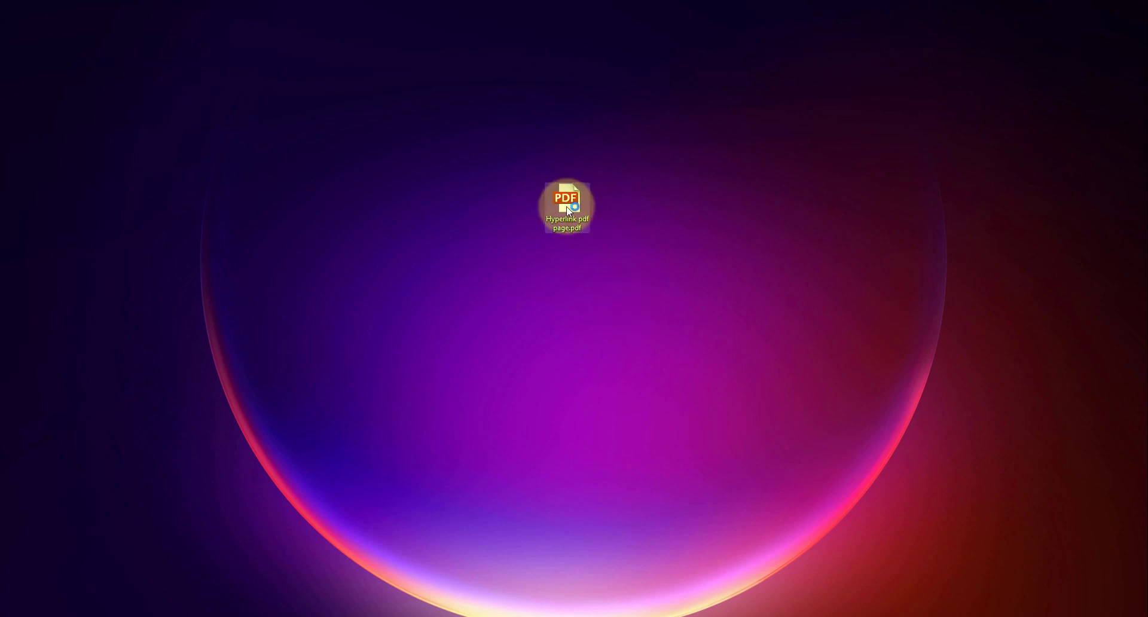
scroll(565, 209, down, 5)
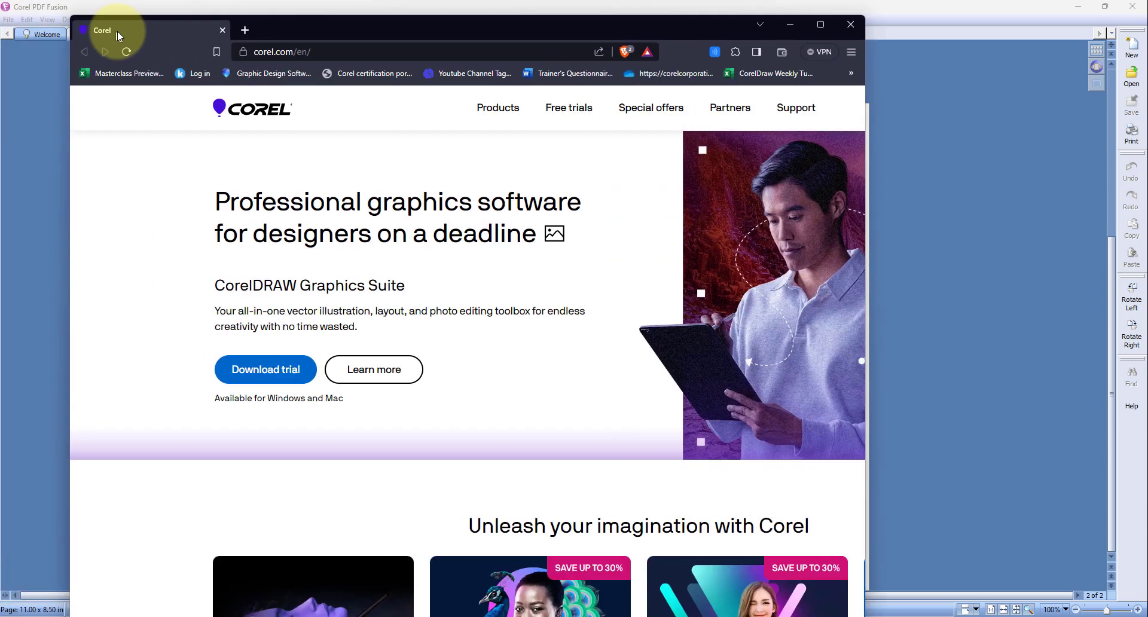
drag(116, 30, 239, 36)
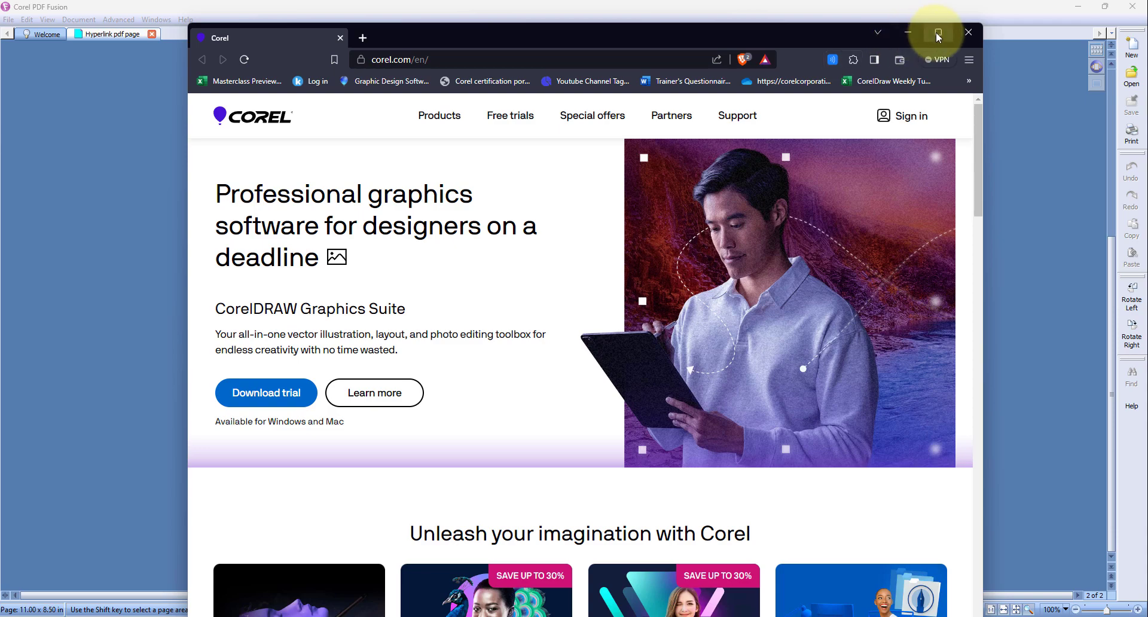
- Snap the browser to the right half and PDF Fusion to the left half
mouse_move(936, 32)
click(888, 70)
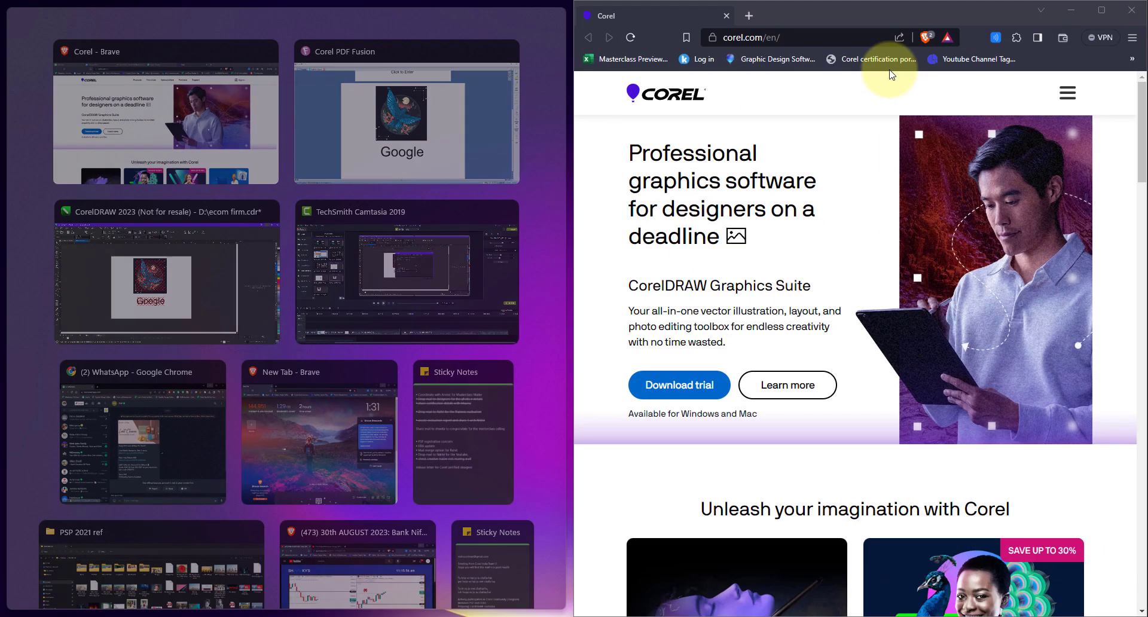
click(342, 159)
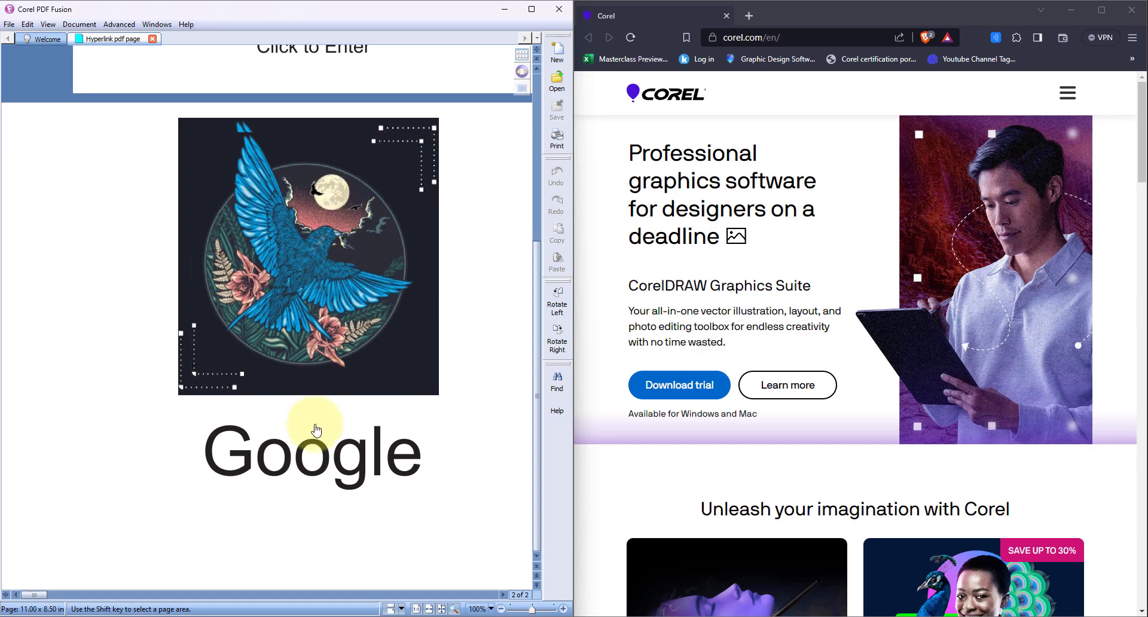
- Test the Google text, bird image and Flipkart logo links, then maximize PDF Fusion
click(304, 454)
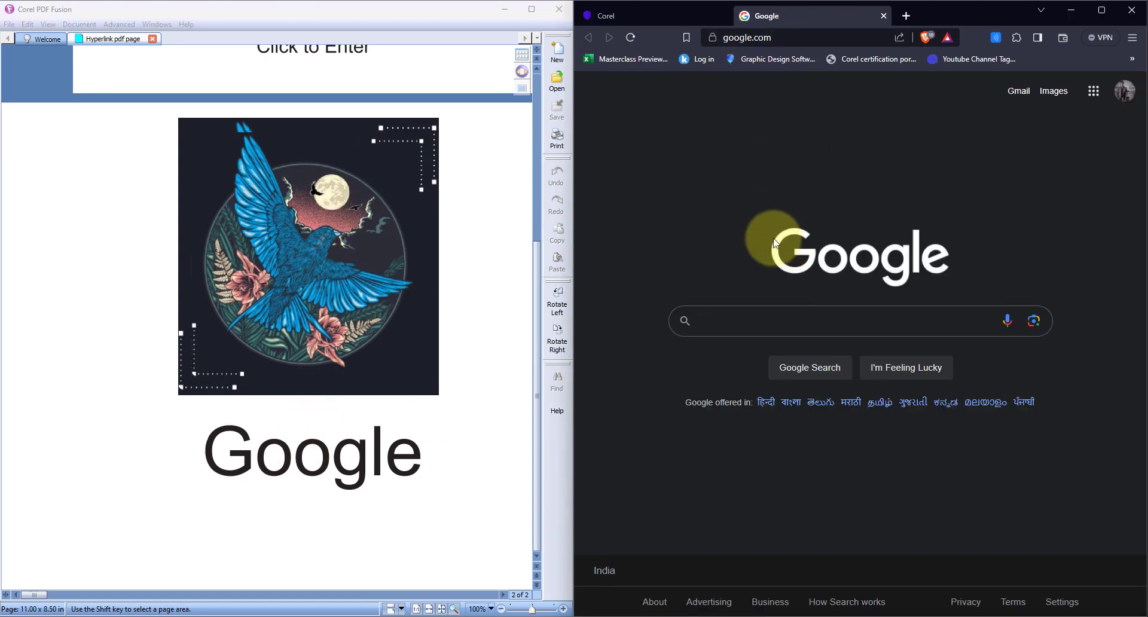
click(352, 218)
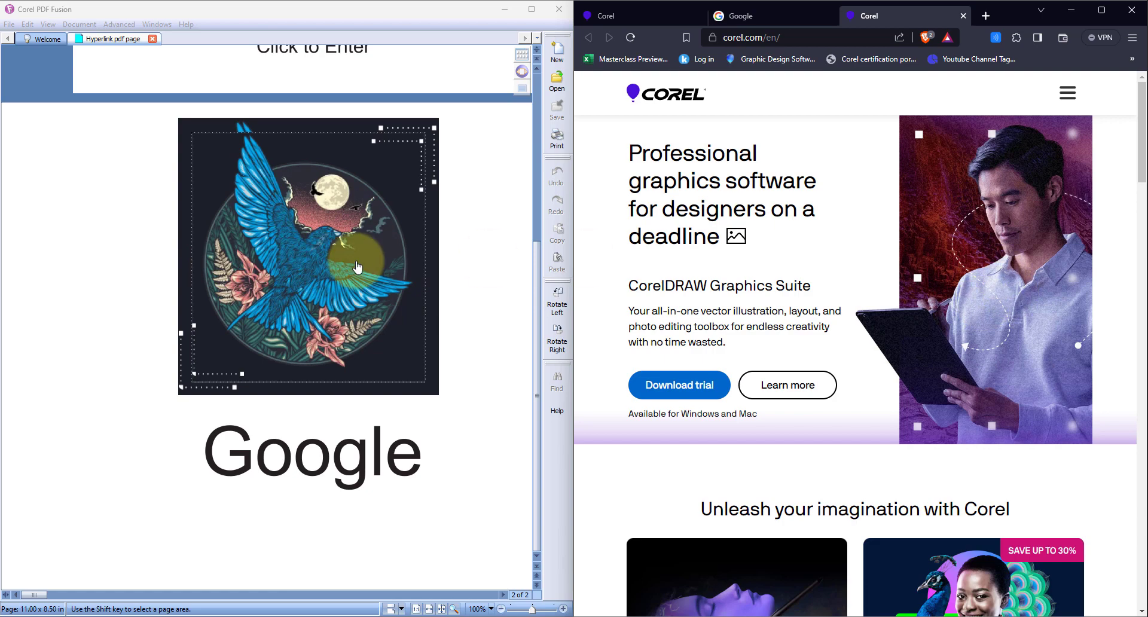
scroll(353, 257, up, 5)
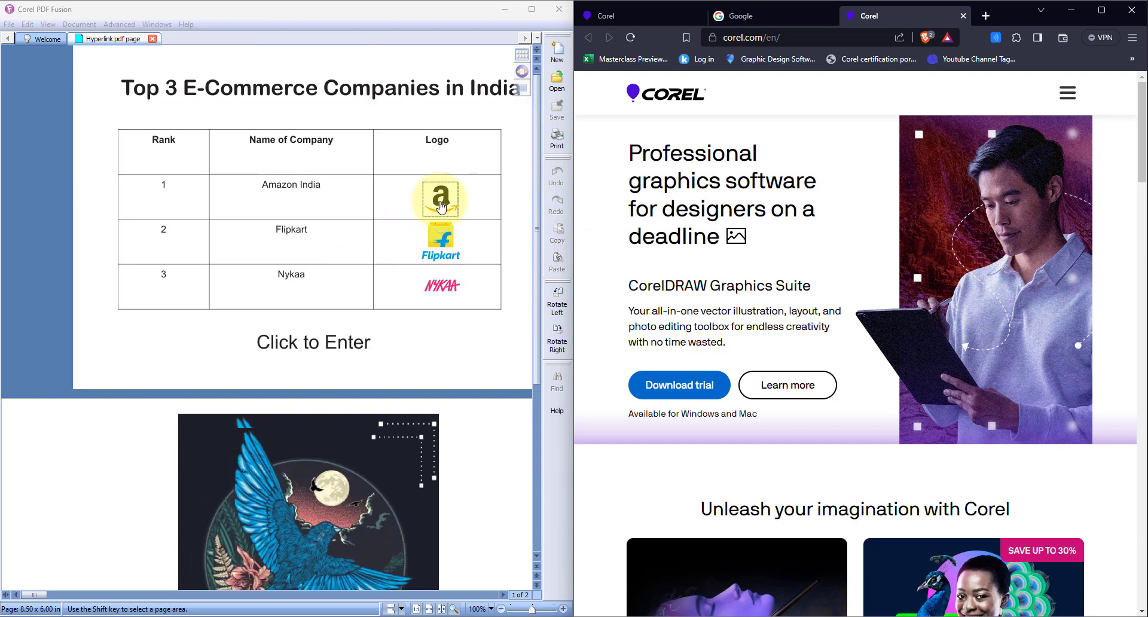
click(442, 240)
click(443, 240)
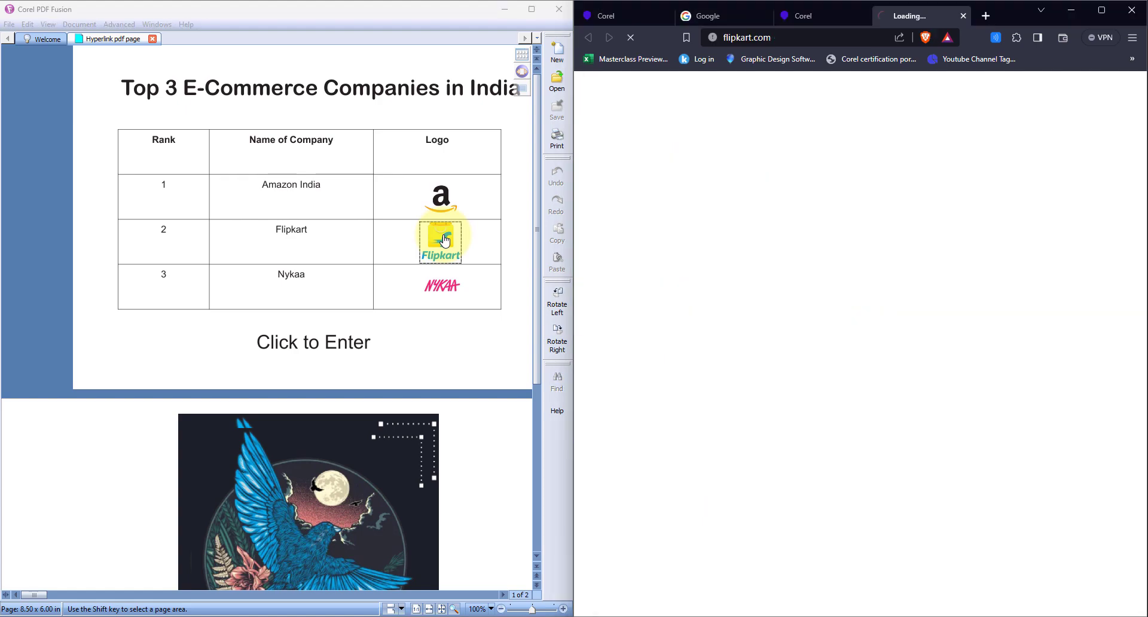
mouse_move(712, 197)
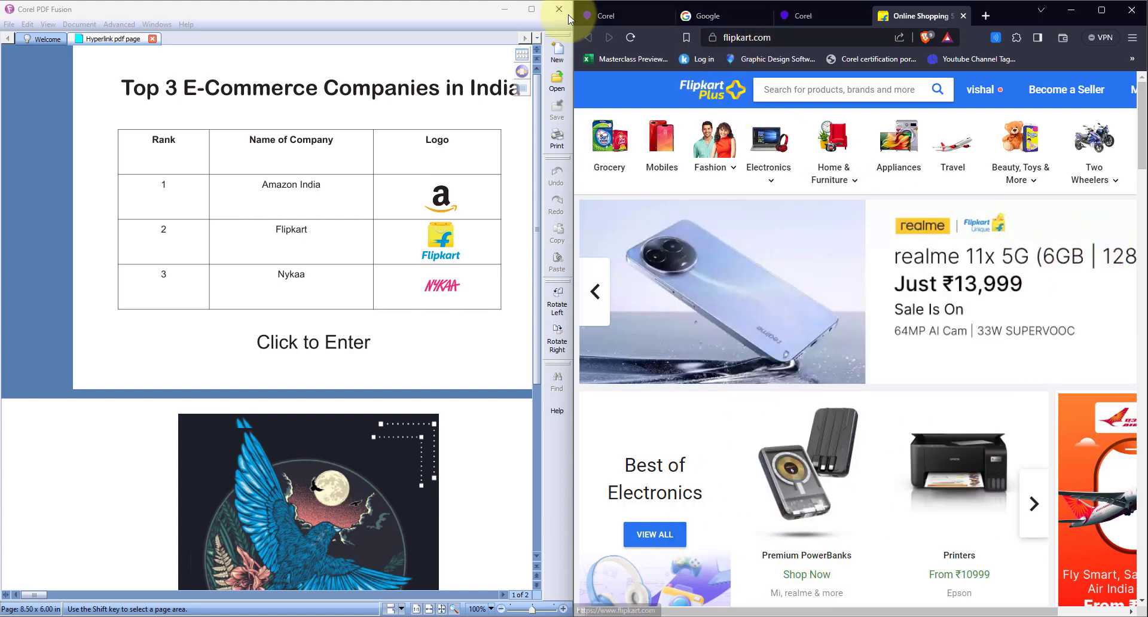
click(531, 9)
- Scroll to page 2, check the Google text link, then click an empty area of the page
scroll(505, 350, down, 5)
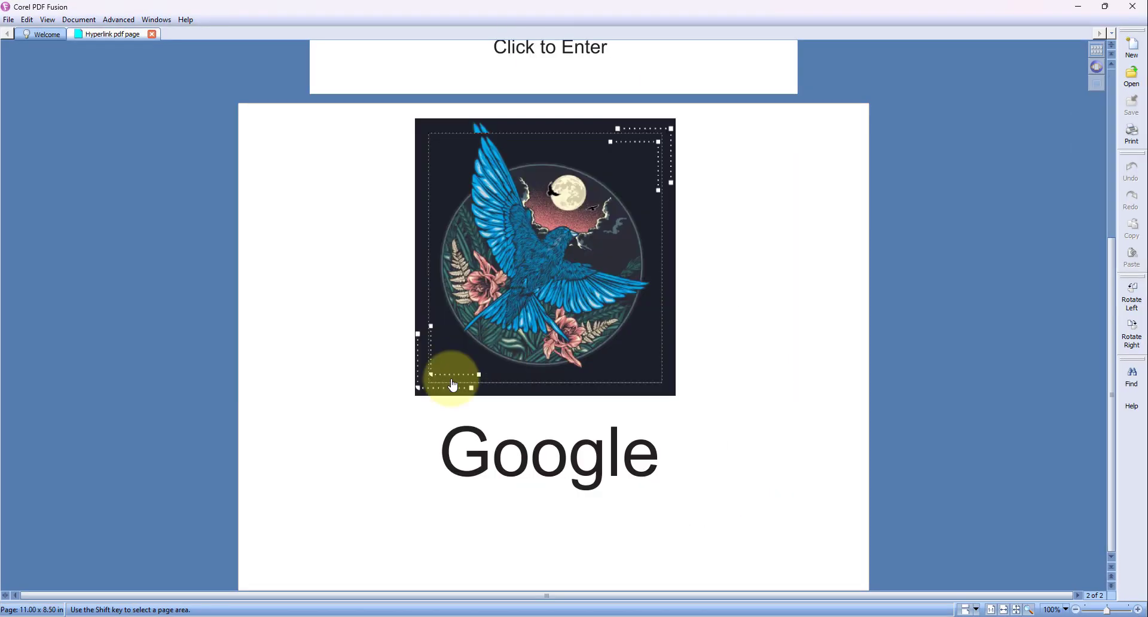
click(532, 434)
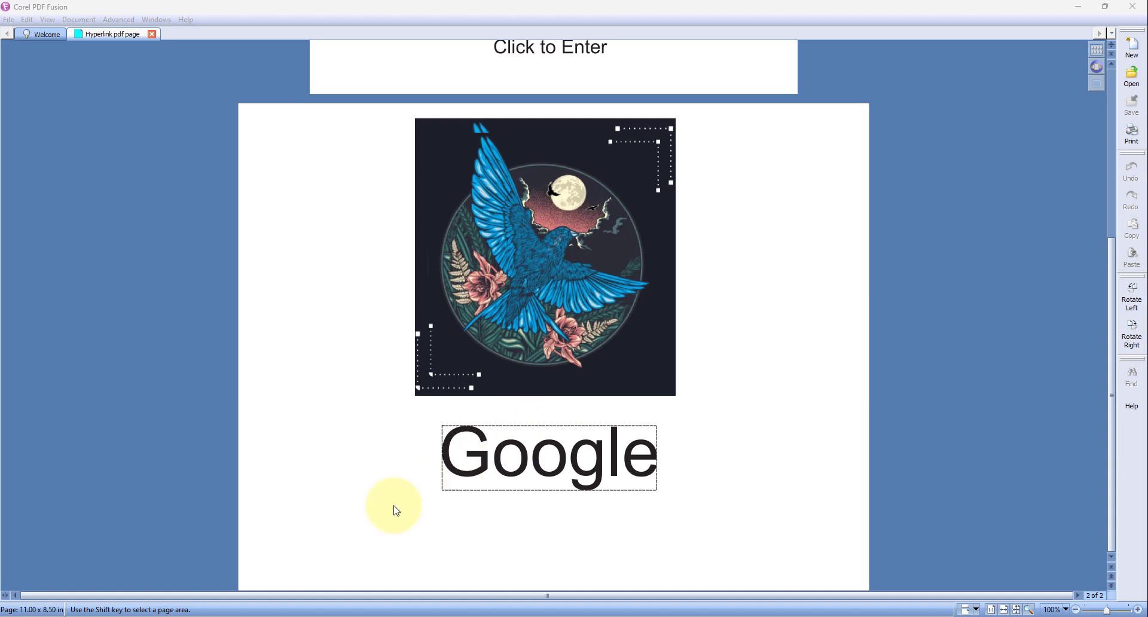
click(276, 568)
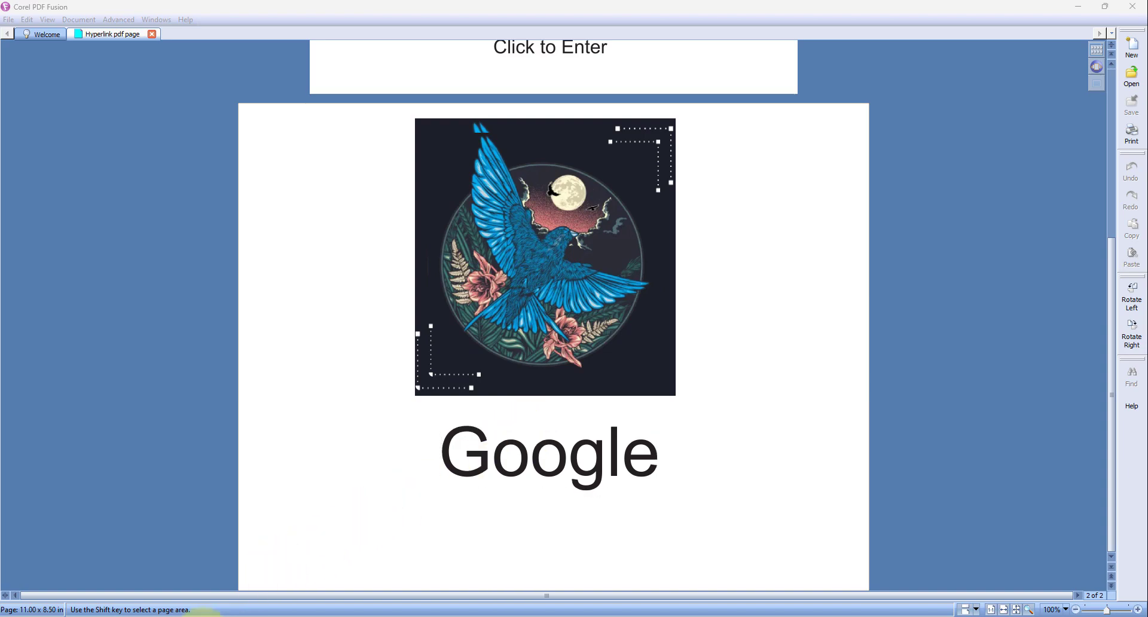